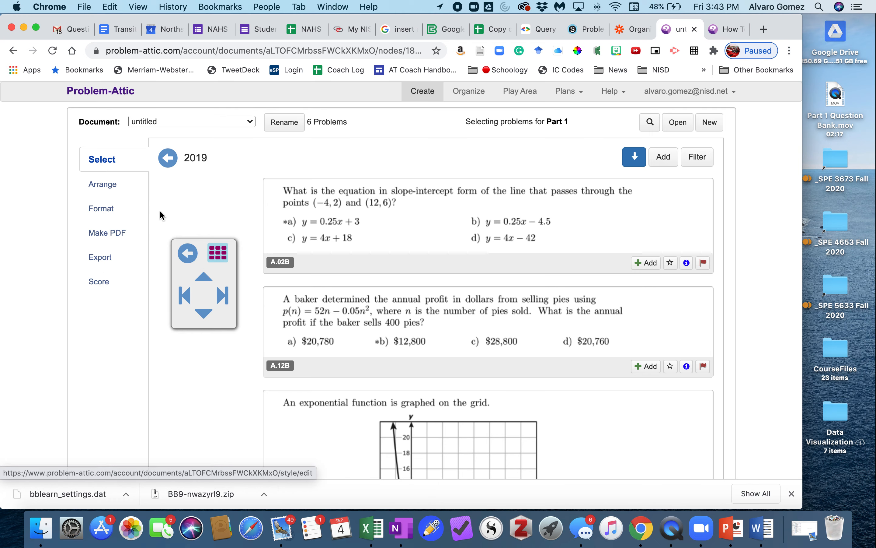
Check which export options are available for the untitled document and read the notice shown over them.
{"action": "left_click", "coordinate": [103, 258]}
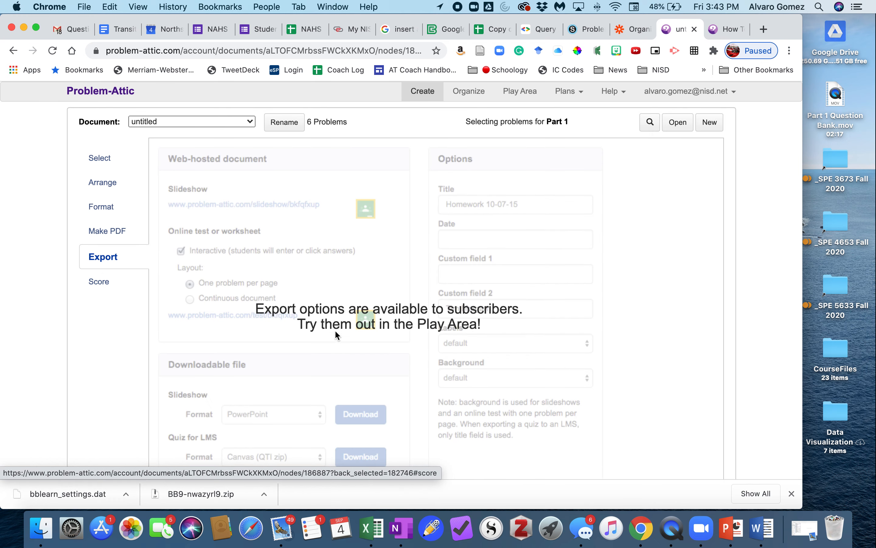
{"action": "left_click_drag", "start_coordinate": [258, 308], "coordinate": [456, 321]}
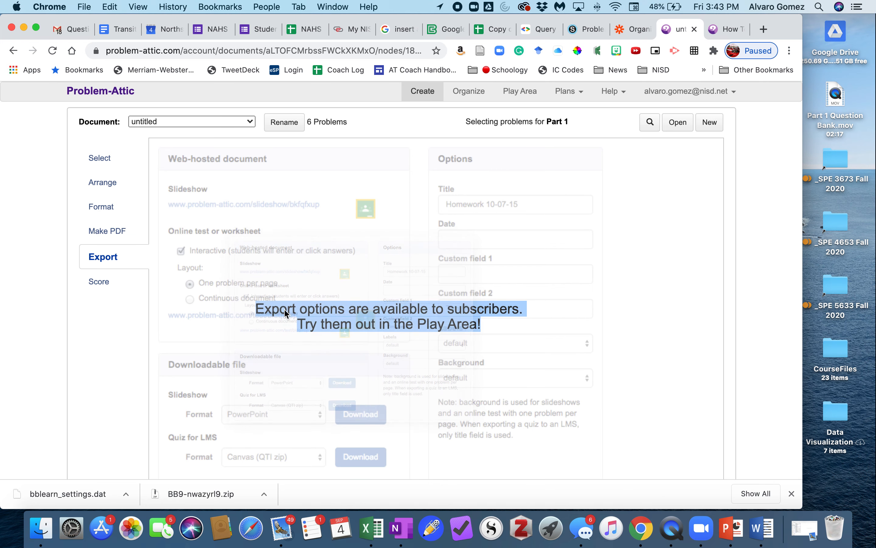
{"action": "left_click", "coordinate": [143, 316]}
In the Play Area, open Algebra I (Common Core) May 2013 under NY Regents Mathematics and add 1 problem at random.
{"action": "left_click", "coordinate": [522, 91]}
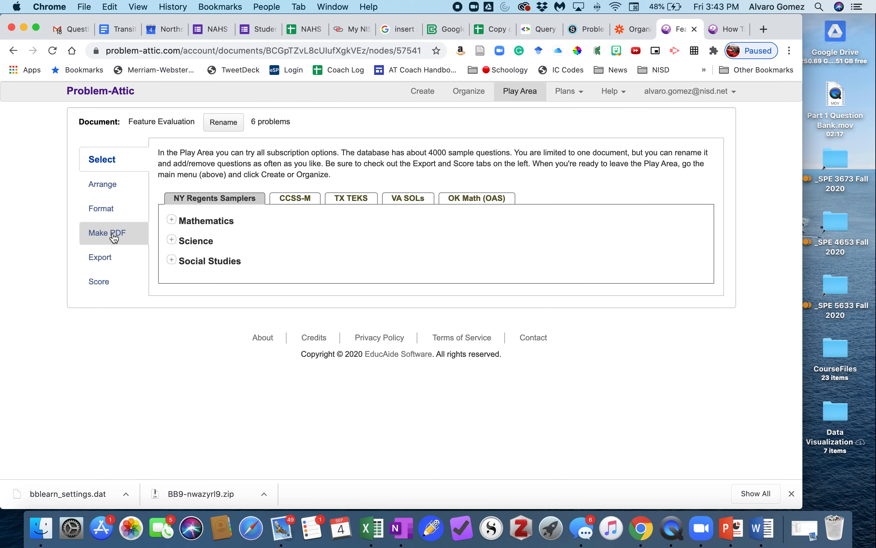
{"action": "left_click", "coordinate": [172, 220]}
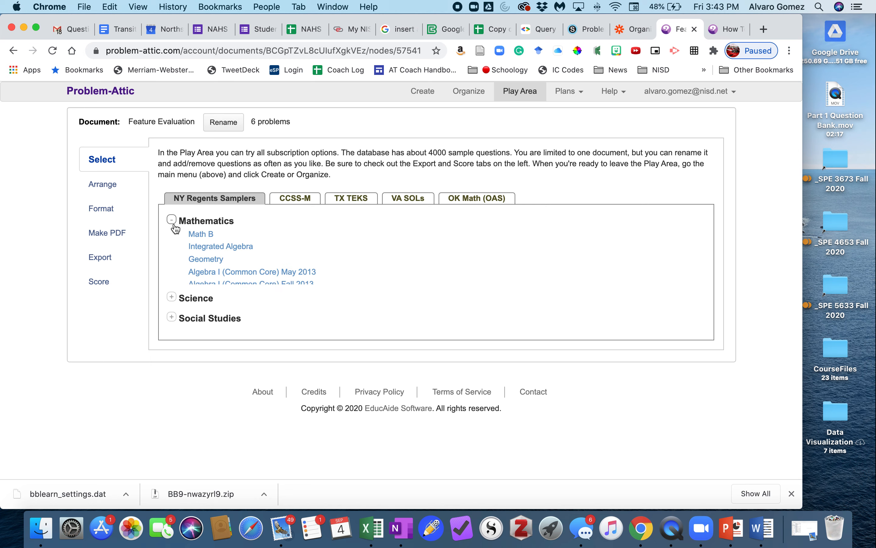
{"action": "left_click", "coordinate": [240, 274]}
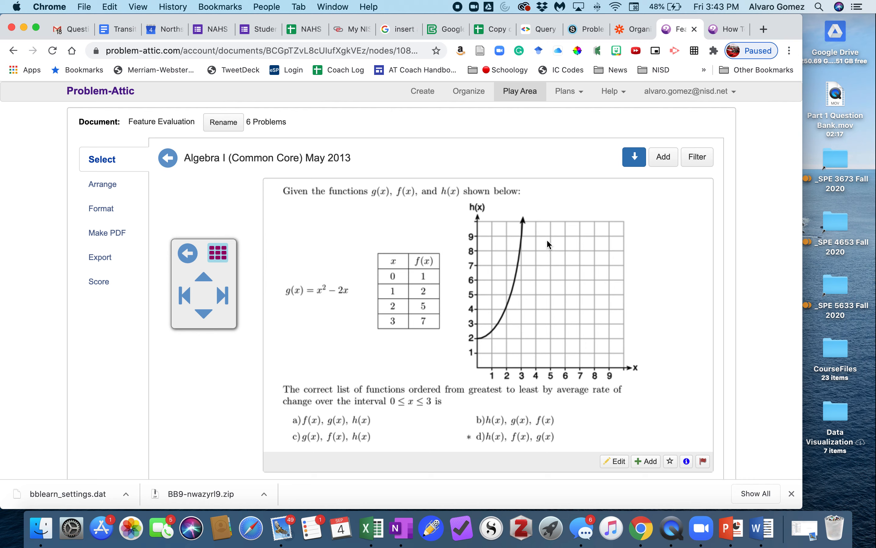
{"action": "left_click", "coordinate": [663, 156]}
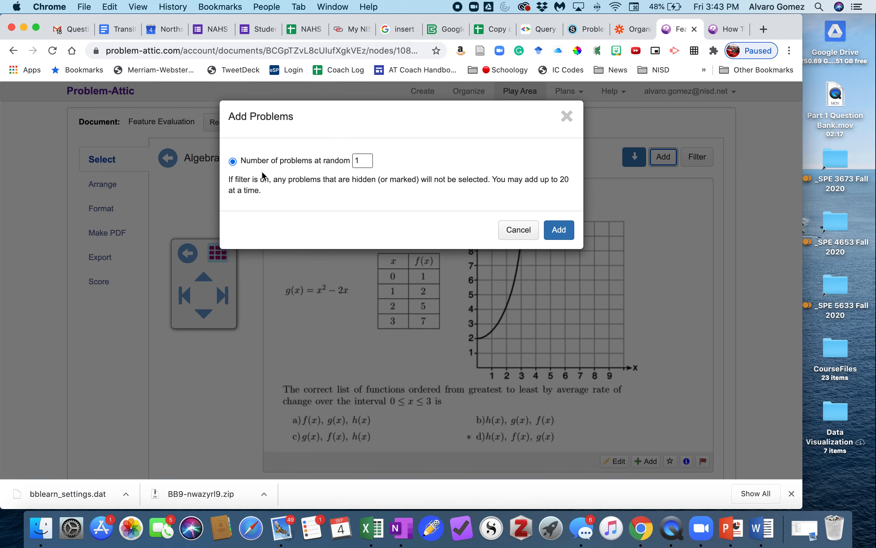
{"action": "left_click", "coordinate": [559, 231]}
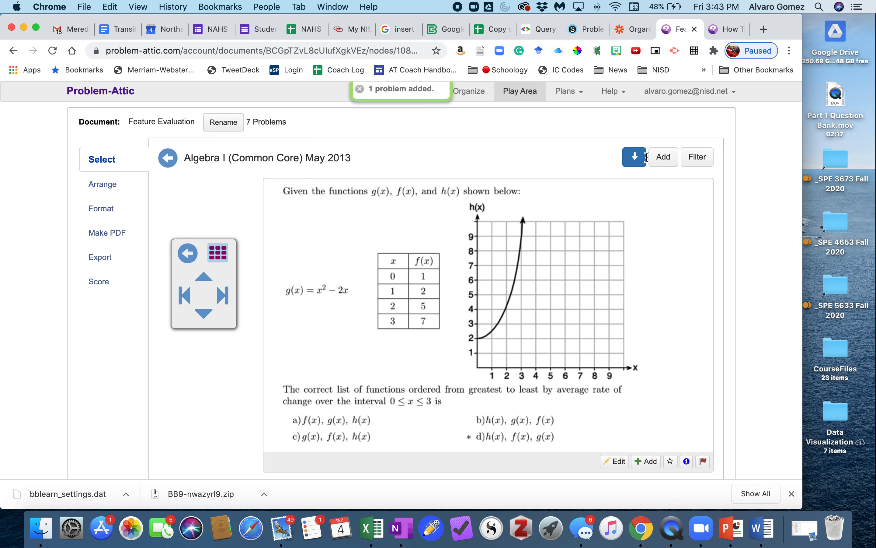
Add all the remaining Algebra I (Common Core) May 2013 problems one by one to the Feature Evaluation document.
{"action": "scroll", "coordinate": [668, 275], "scroll_direction": "down", "scroll_amount": 8}
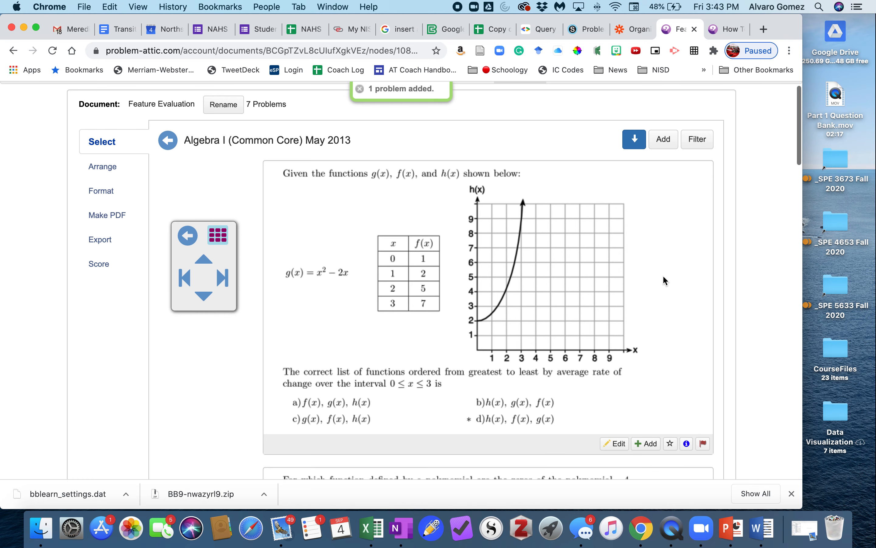
{"action": "left_click", "coordinate": [646, 270]}
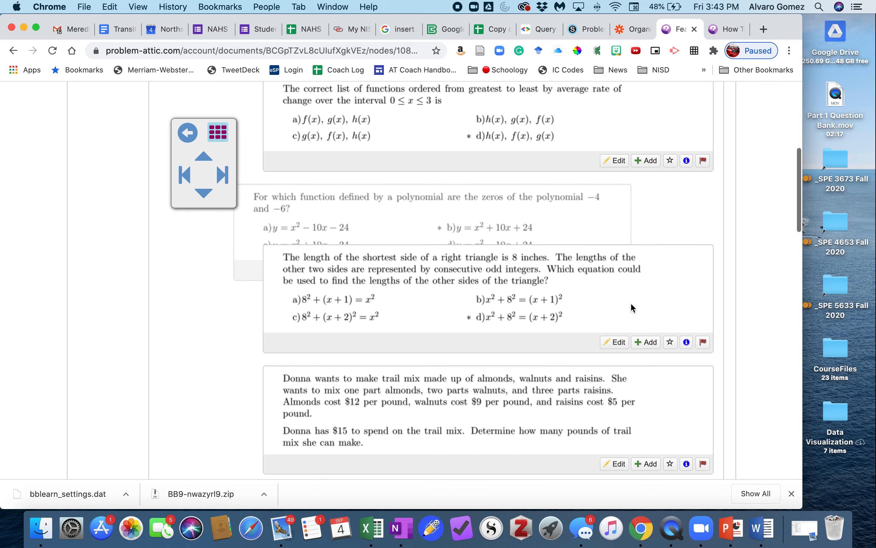
{"action": "left_click", "coordinate": [646, 284]}
{"action": "left_click", "coordinate": [647, 312]}
{"action": "scroll", "coordinate": [566, 354], "scroll_direction": "down", "scroll_amount": 4}
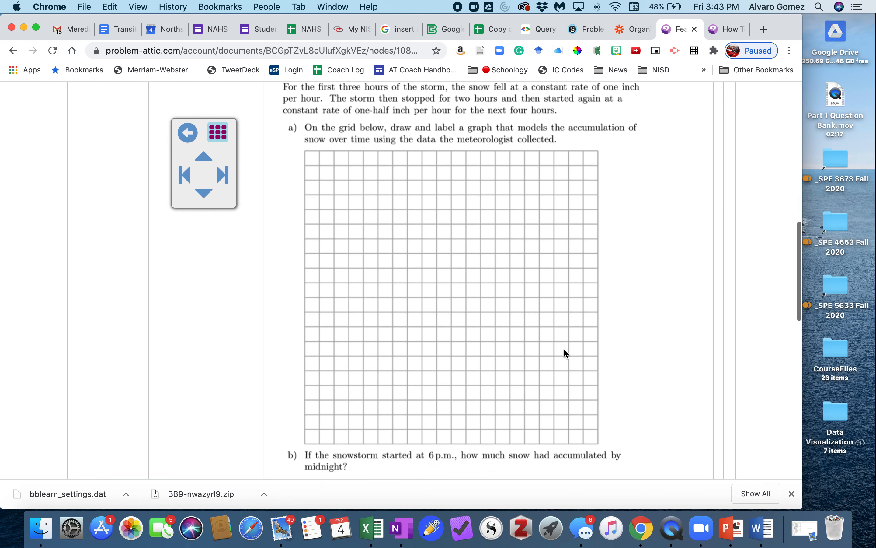
{"action": "left_click", "coordinate": [651, 412]}
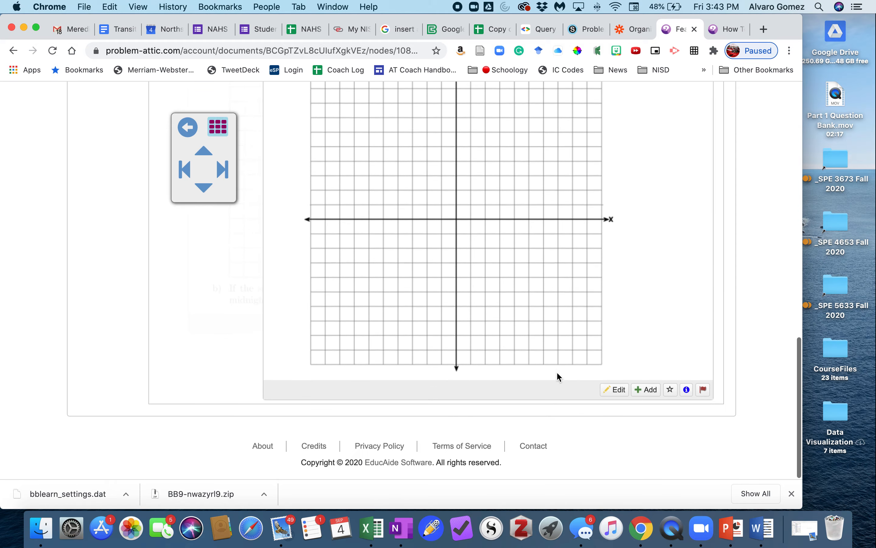
{"action": "left_click", "coordinate": [646, 378]}
{"action": "scroll", "coordinate": [386, 286], "scroll_direction": "up", "scroll_amount": 10}
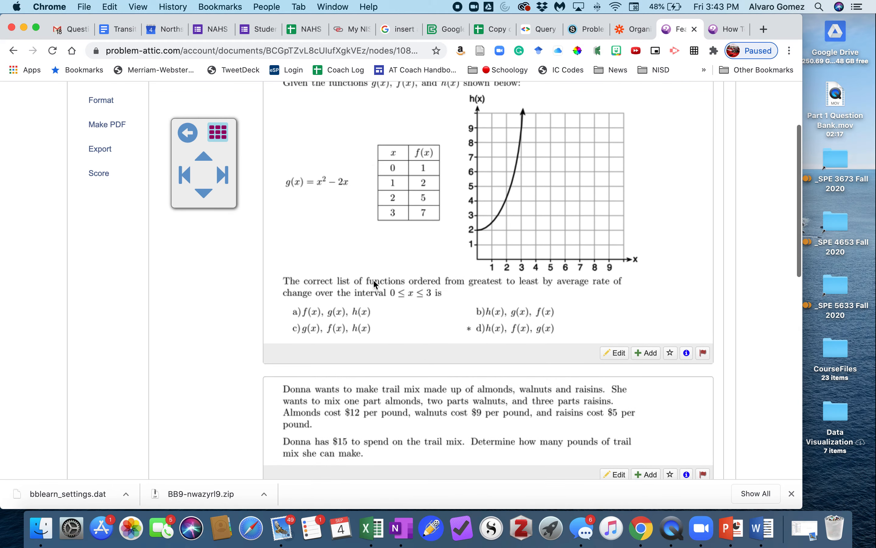
{"action": "scroll", "coordinate": [564, 355], "scroll_direction": "down", "scroll_amount": 5}
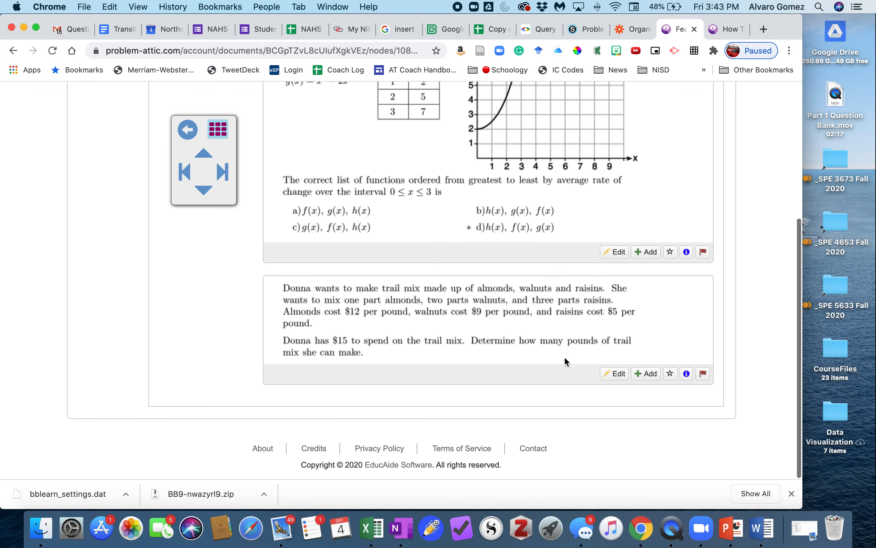
{"action": "left_click", "coordinate": [647, 378]}
{"action": "left_click", "coordinate": [647, 373]}
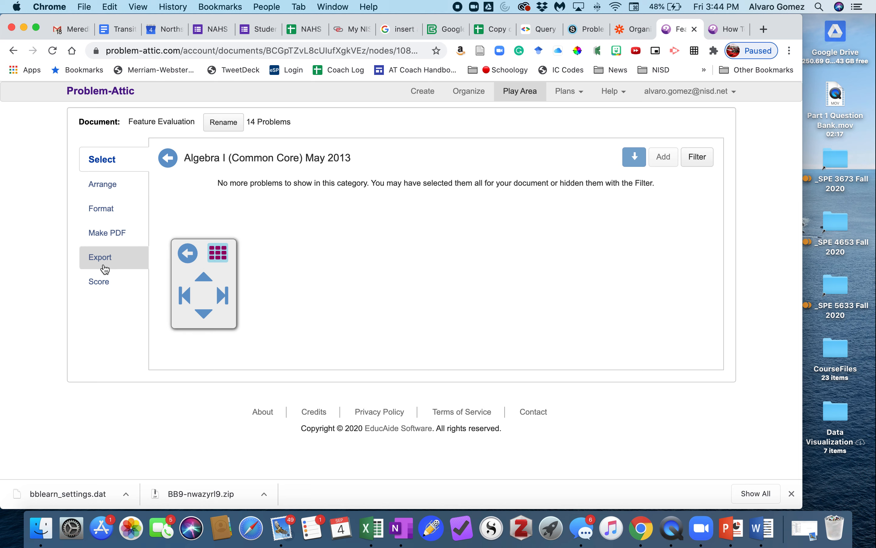
Review the arrangement of the selected problems and the document's template and header formatting options.
{"action": "left_click", "coordinate": [115, 189]}
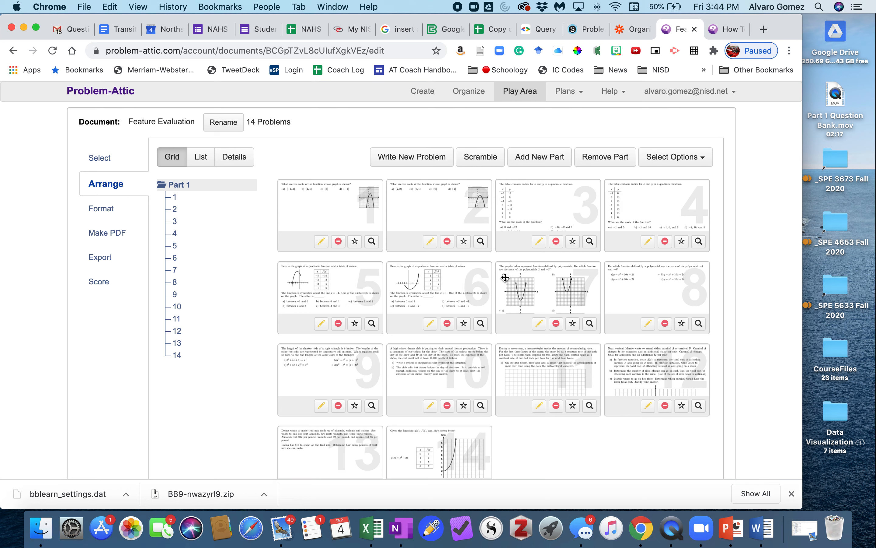
{"action": "left_click", "coordinate": [97, 210]}
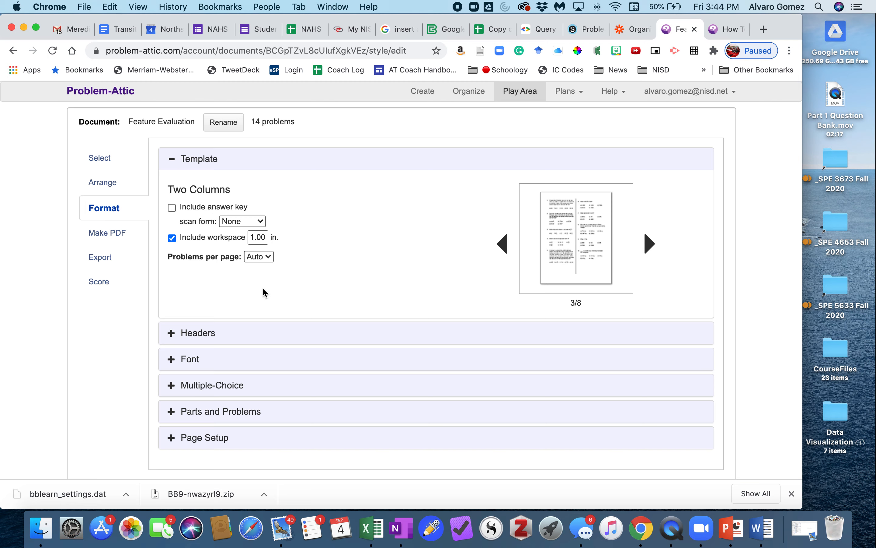
{"action": "left_click", "coordinate": [193, 337]}
{"action": "scroll", "coordinate": [318, 363], "scroll_direction": "down", "scroll_amount": 7}
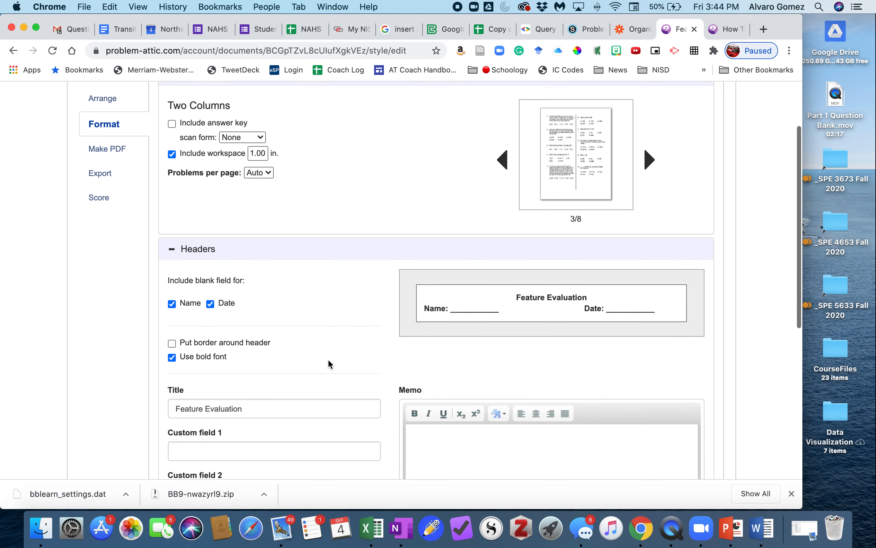
{"action": "scroll", "coordinate": [328, 359], "scroll_direction": "up", "scroll_amount": 7}
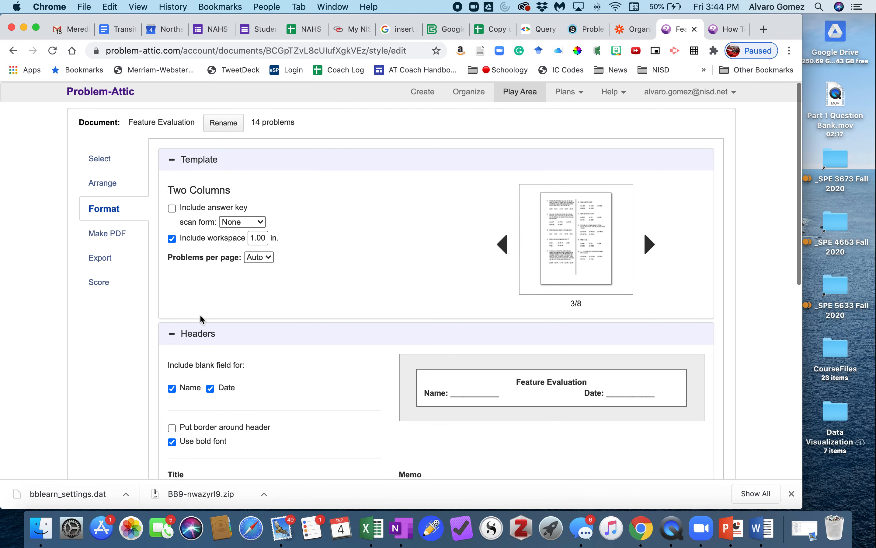
{"action": "left_click", "coordinate": [171, 158]}
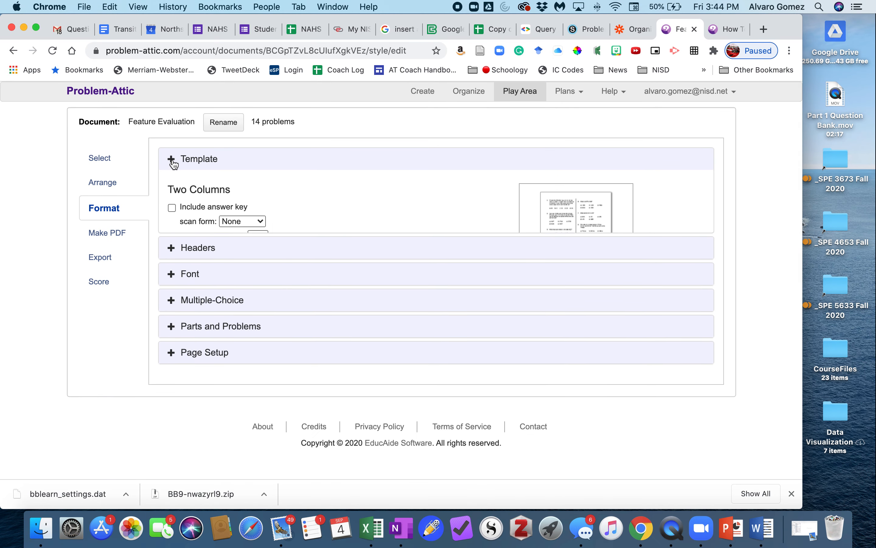
Export the Feature Evaluation document as an LMS quiz in Schoology Assessment (BB9 zip) format and download it.
{"action": "left_click", "coordinate": [104, 263]}
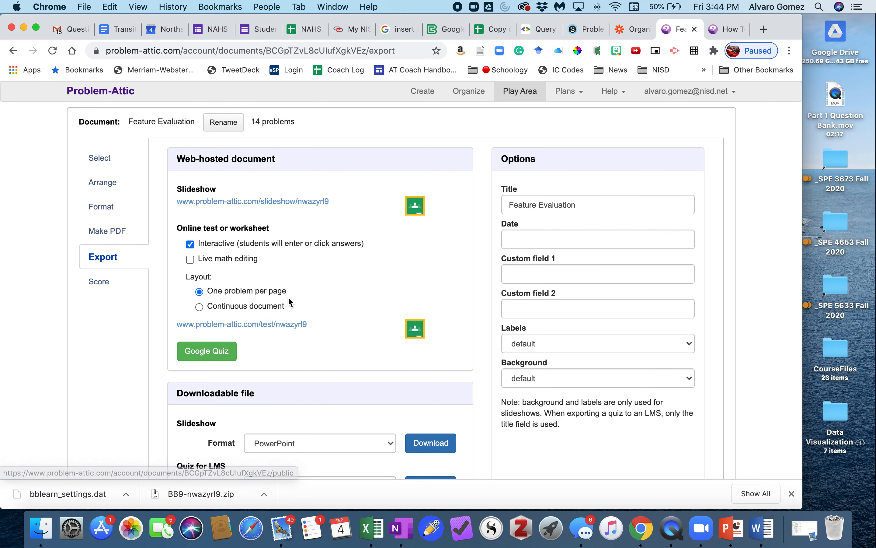
{"action": "scroll", "coordinate": [290, 301], "scroll_direction": "down", "scroll_amount": 4}
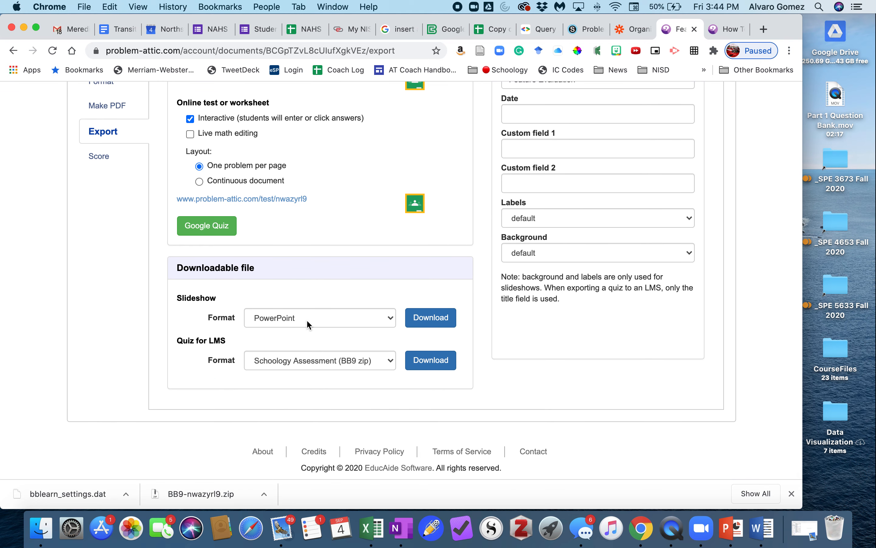
{"action": "left_click", "coordinate": [288, 362]}
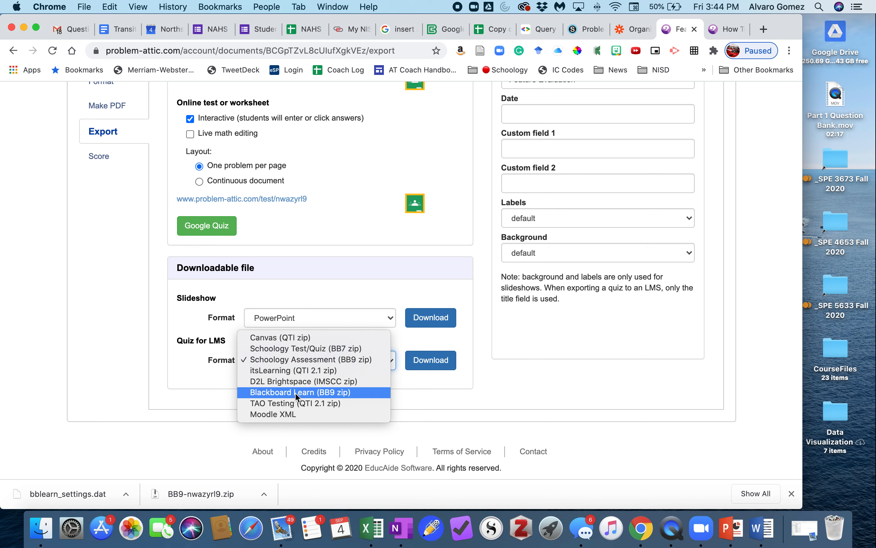
{"action": "left_click", "coordinate": [353, 359]}
{"action": "left_click", "coordinate": [431, 359]}
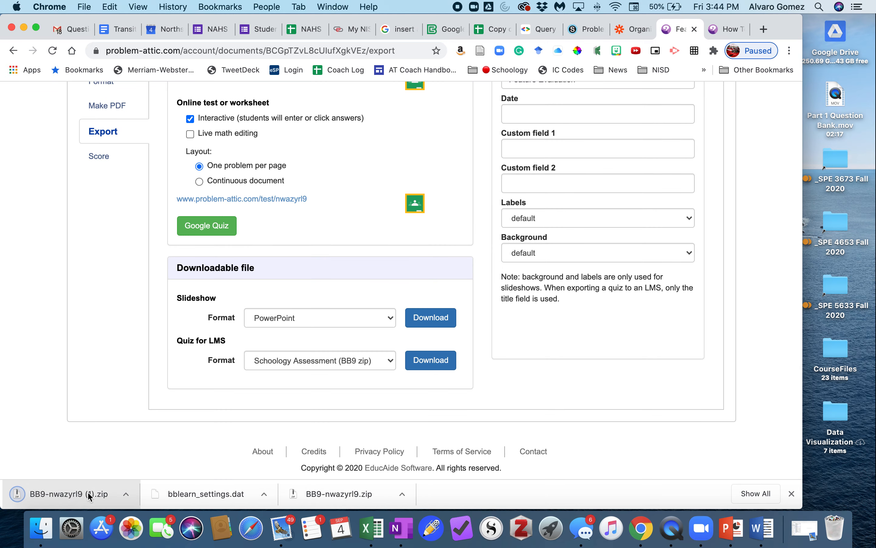
Switch to Schoology and open Example Folder in the sandbox course's materials.
{"action": "left_click", "coordinate": [594, 31]}
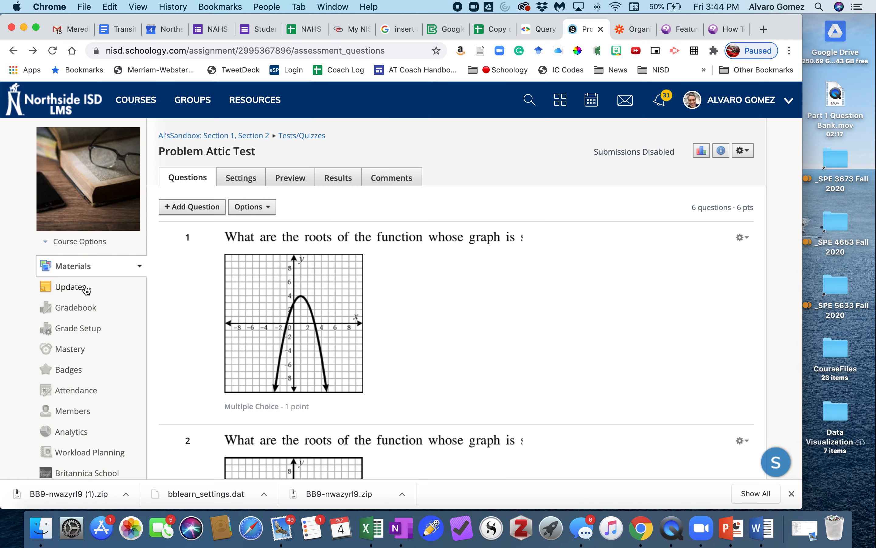
{"action": "left_click", "coordinate": [82, 271]}
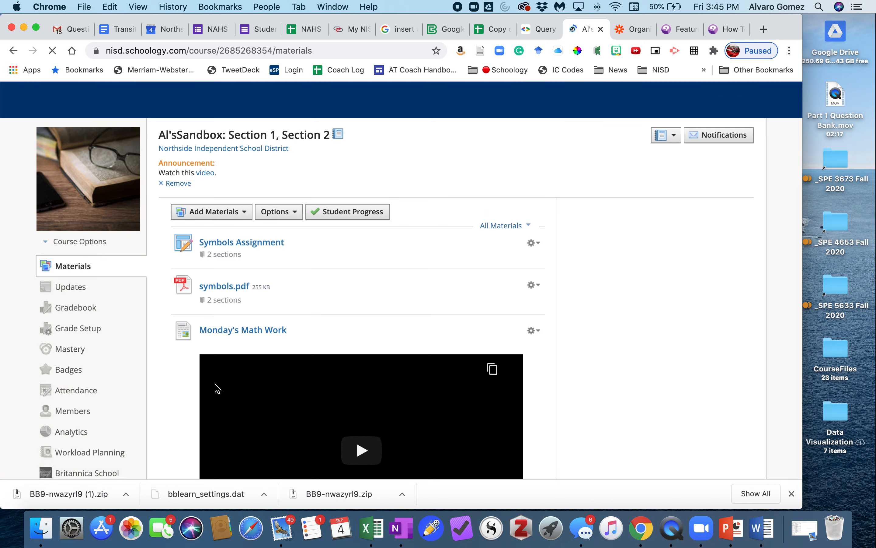
{"action": "scroll", "coordinate": [193, 333], "scroll_direction": "down", "scroll_amount": 15}
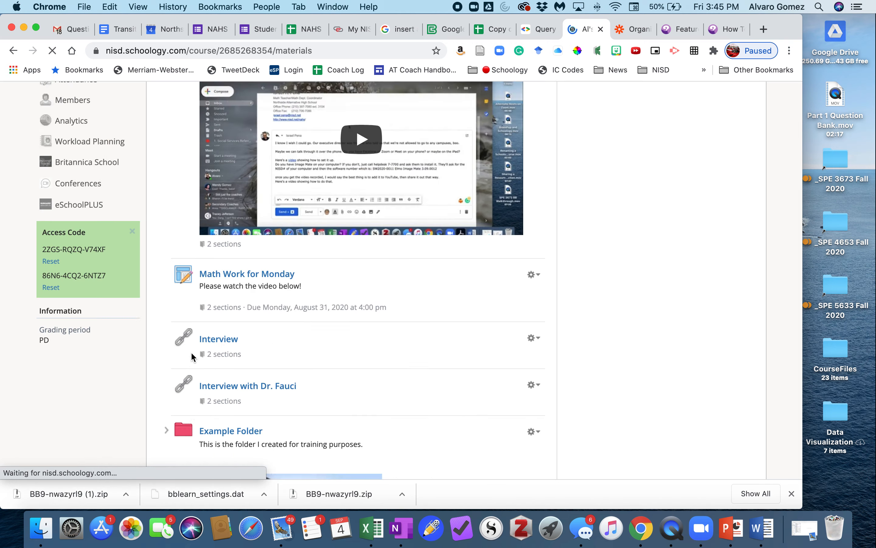
{"action": "scroll", "coordinate": [203, 350], "scroll_direction": "up", "scroll_amount": 7}
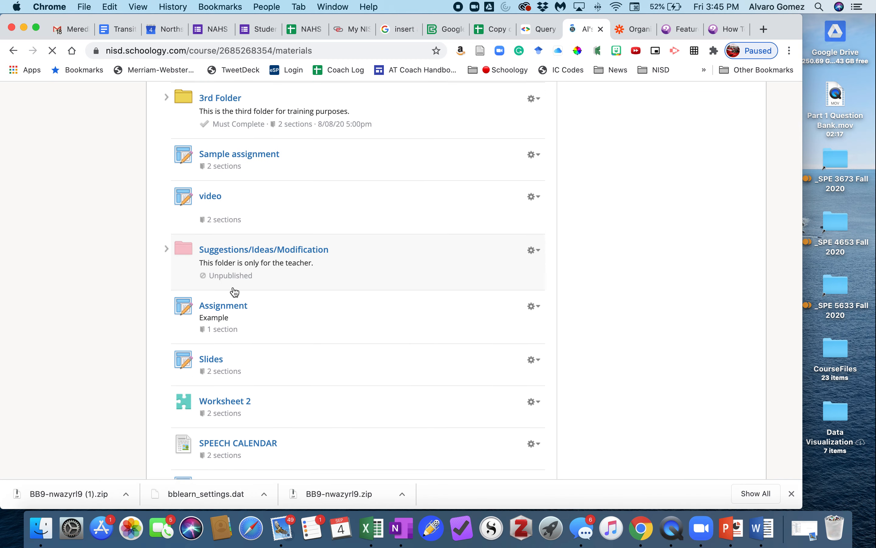
{"action": "scroll", "coordinate": [249, 279], "scroll_direction": "up", "scroll_amount": 5}
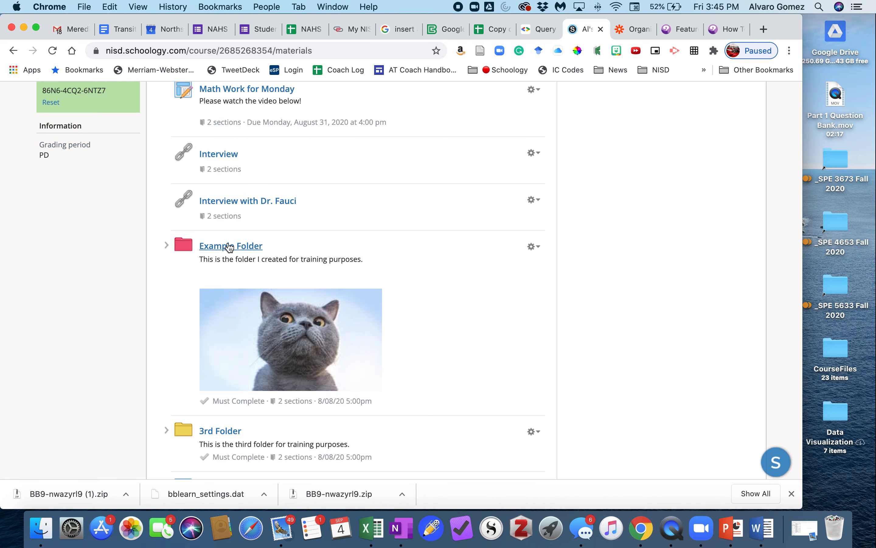
{"action": "left_click", "coordinate": [227, 246]}
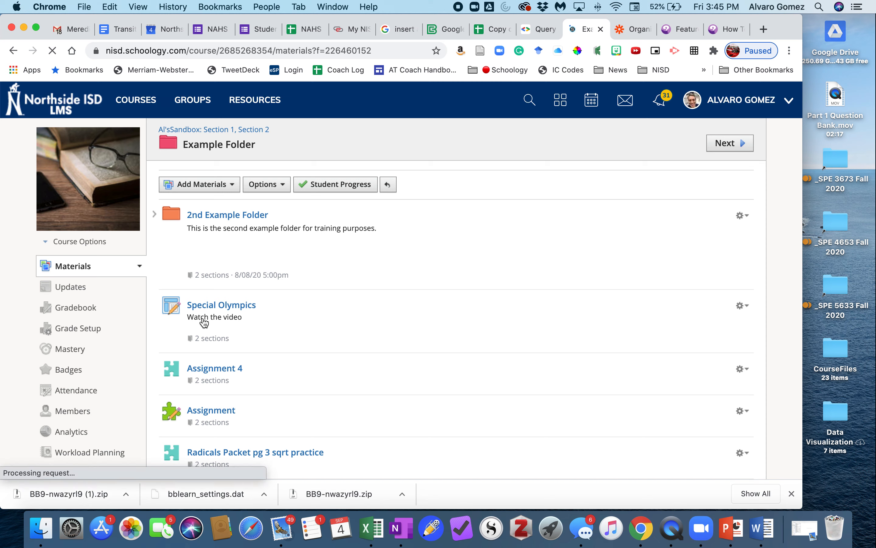
Create a test/quiz named "Problem Attic Test 2" in Example Folder.
{"action": "left_click", "coordinate": [208, 186]}
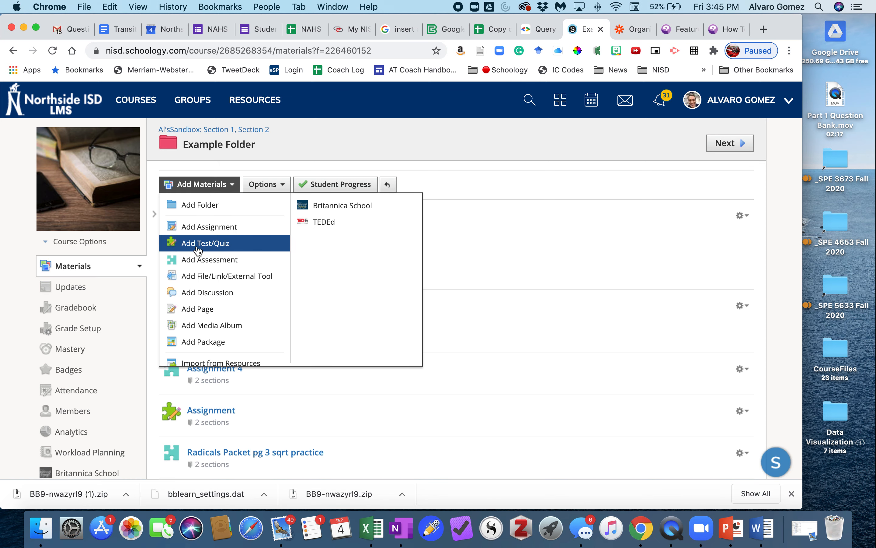
{"action": "left_click", "coordinate": [218, 250]}
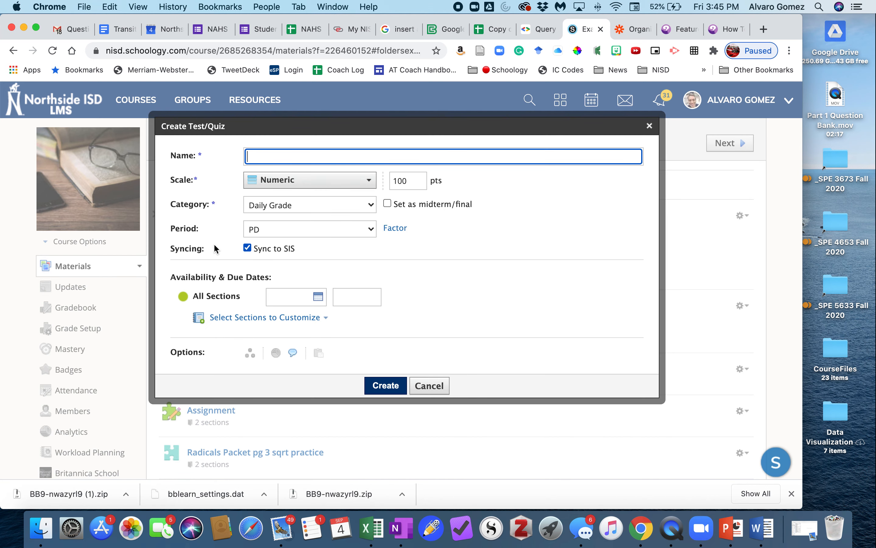
{"action": "type", "text": "Problem Atti"}
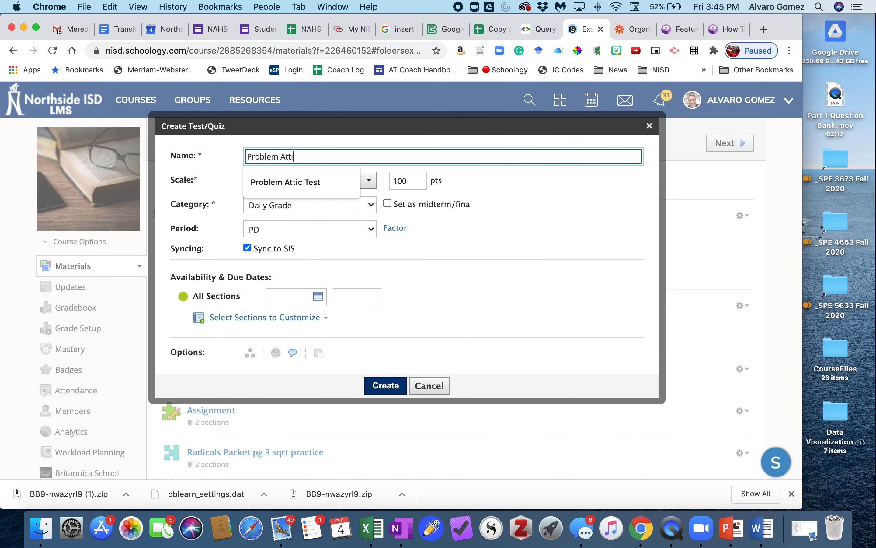
{"action": "type", "text": "c Test "}
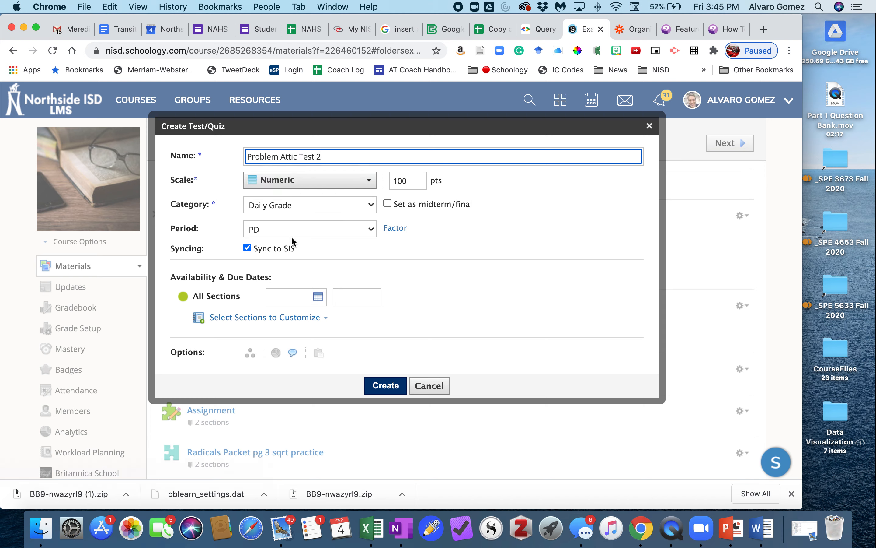
{"action": "type", "text": "2"}
{"action": "left_click", "coordinate": [393, 390]}
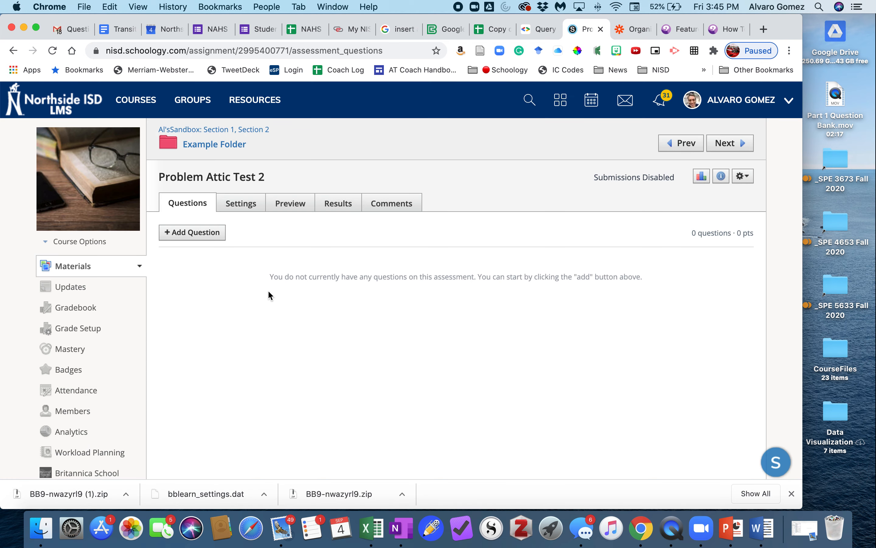
Import the questions from BB9-nwazyrl9 (1).zip in Downloads into Problem Attic Test 2 using the Blackboard 7.1 – 9.0 format.
{"action": "left_click", "coordinate": [192, 234]}
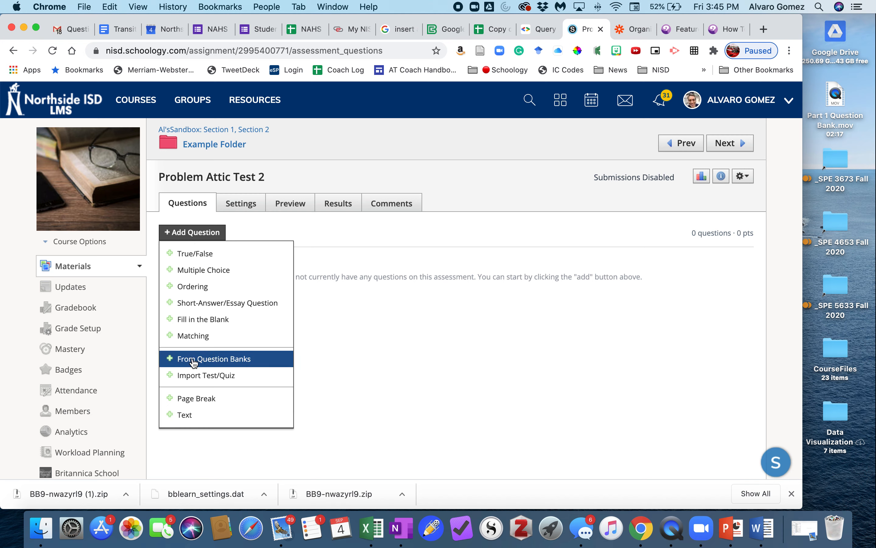
{"action": "left_click", "coordinate": [215, 381]}
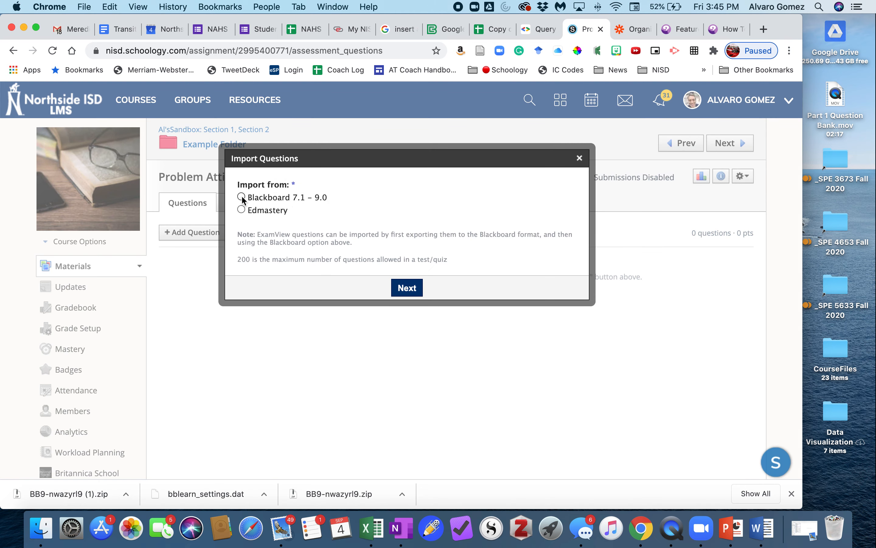
{"action": "left_click", "coordinate": [407, 289]}
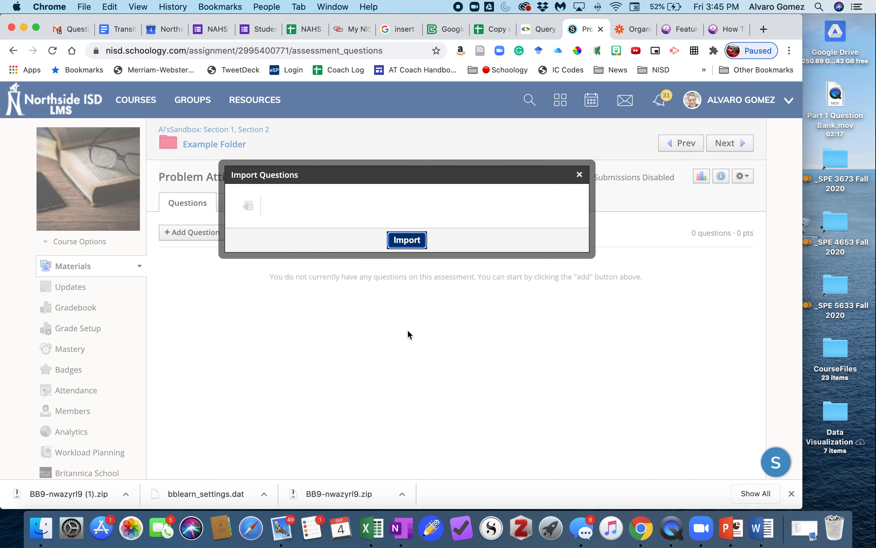
{"action": "left_click", "coordinate": [250, 208]}
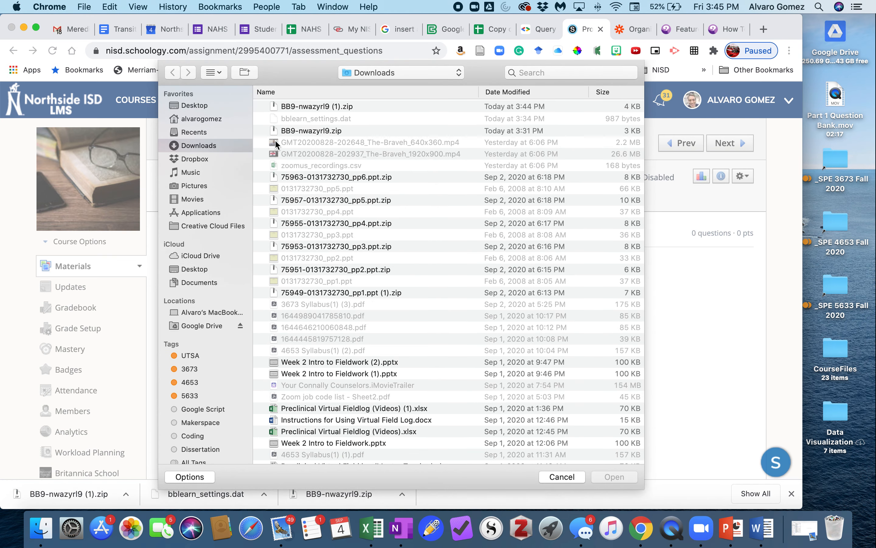
{"action": "left_click", "coordinate": [306, 107]}
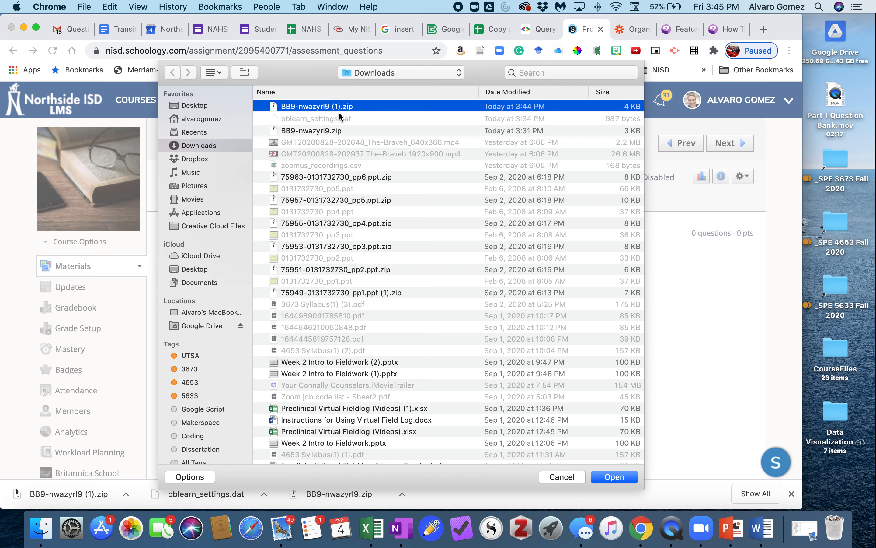
{"action": "left_click", "coordinate": [615, 478]}
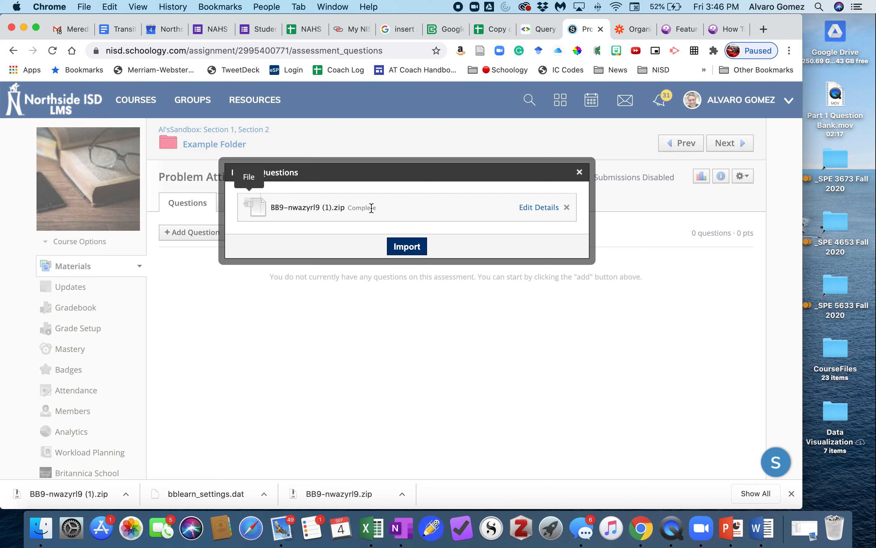
{"action": "left_click", "coordinate": [410, 249]}
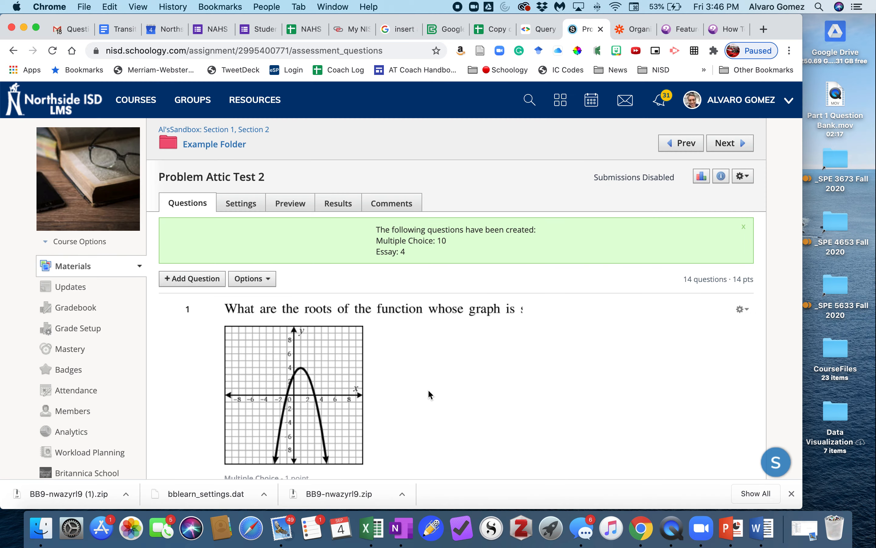
Look through the imported questions and the bulk options available for them.
{"action": "scroll", "coordinate": [429, 389], "scroll_direction": "down", "scroll_amount": 15}
{"action": "scroll", "coordinate": [429, 388], "scroll_direction": "down", "scroll_amount": 20}
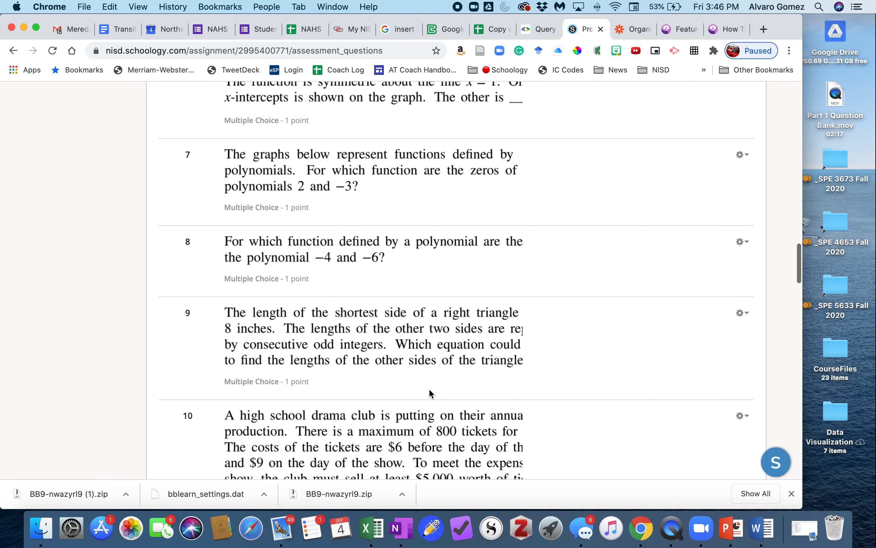
{"action": "scroll", "coordinate": [429, 387], "scroll_direction": "up", "scroll_amount": 20}
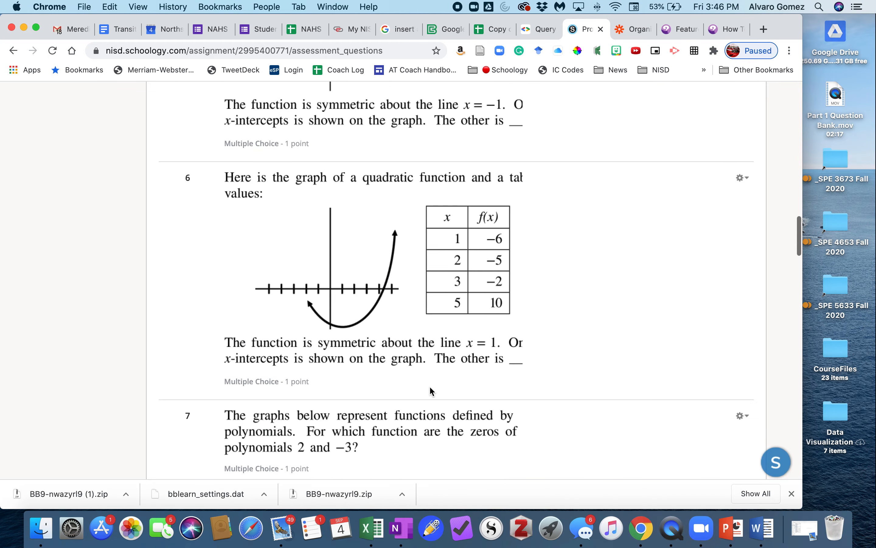
{"action": "scroll", "coordinate": [430, 386], "scroll_direction": "down", "scroll_amount": 1}
{"action": "scroll", "coordinate": [343, 335], "scroll_direction": "up", "scroll_amount": 20}
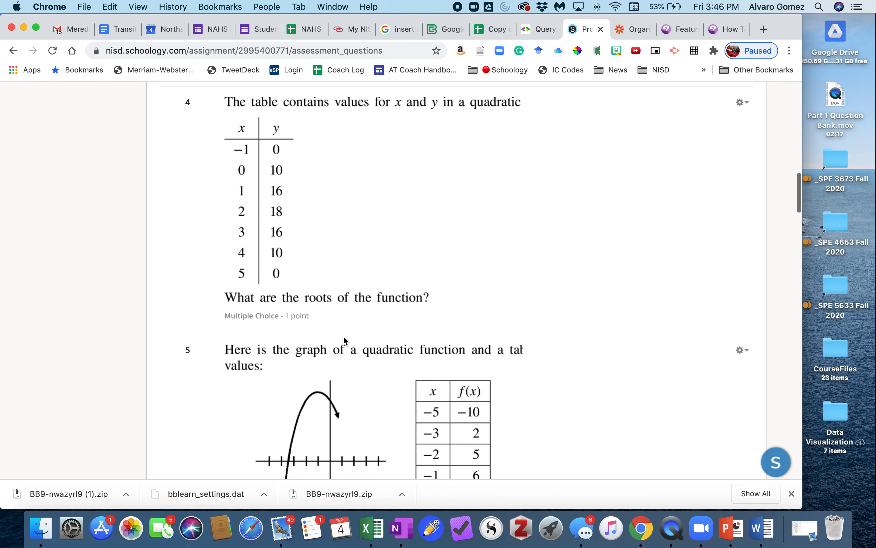
{"action": "scroll", "coordinate": [325, 329], "scroll_direction": "up", "scroll_amount": 2}
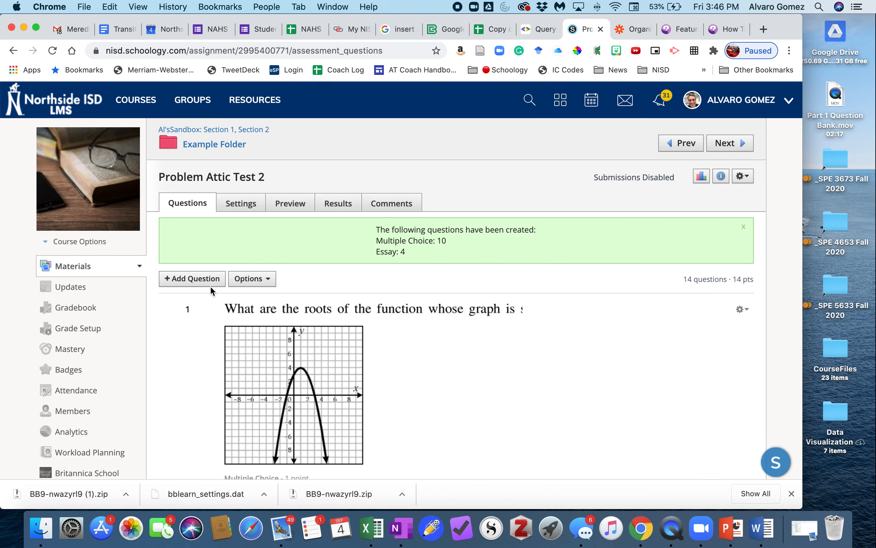
{"action": "left_click", "coordinate": [260, 286]}
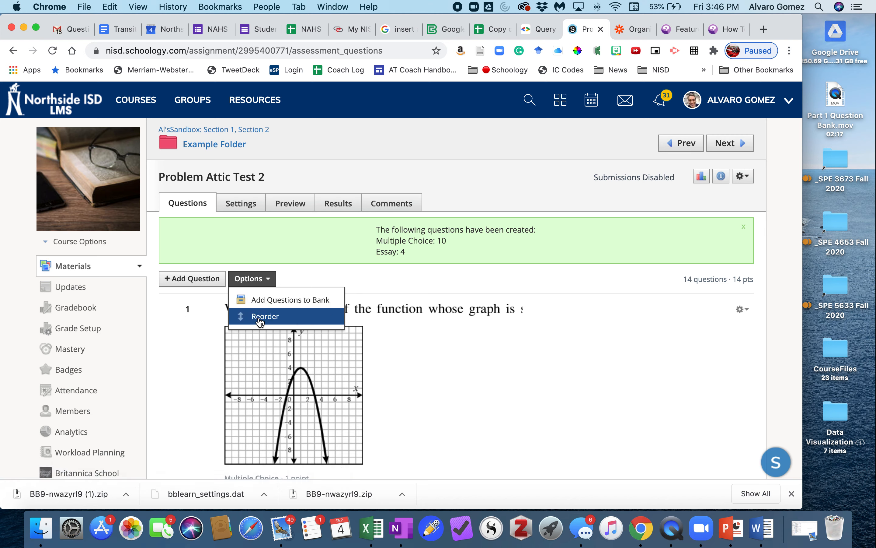
Open question 1 for editing and inspect its question text image and graph.
{"action": "left_click", "coordinate": [741, 309]}
{"action": "left_click", "coordinate": [720, 332]}
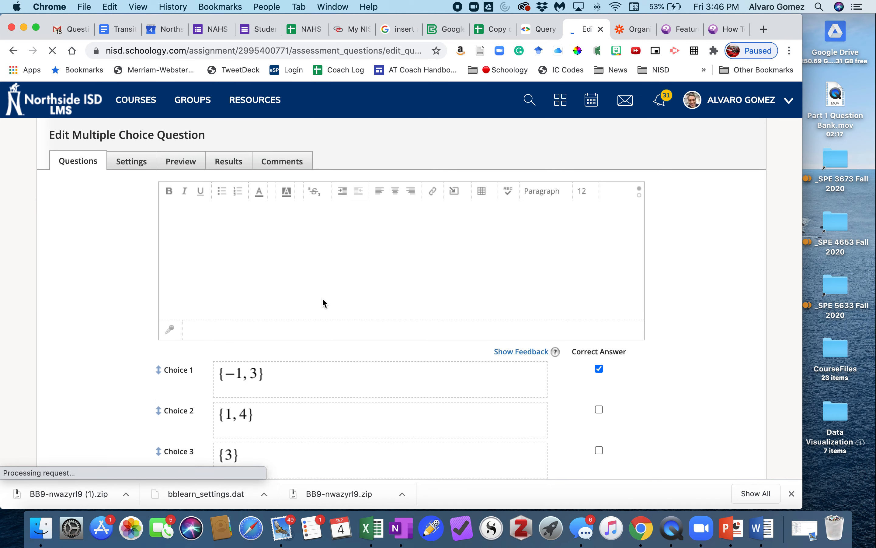
{"action": "scroll", "coordinate": [273, 269], "scroll_direction": "down", "scroll_amount": 3}
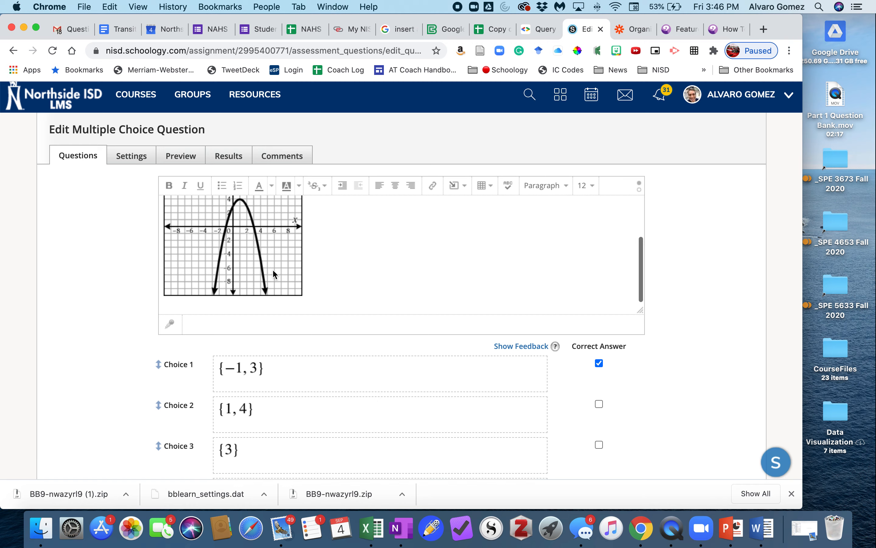
{"action": "scroll", "coordinate": [305, 243], "scroll_direction": "up", "scroll_amount": 3}
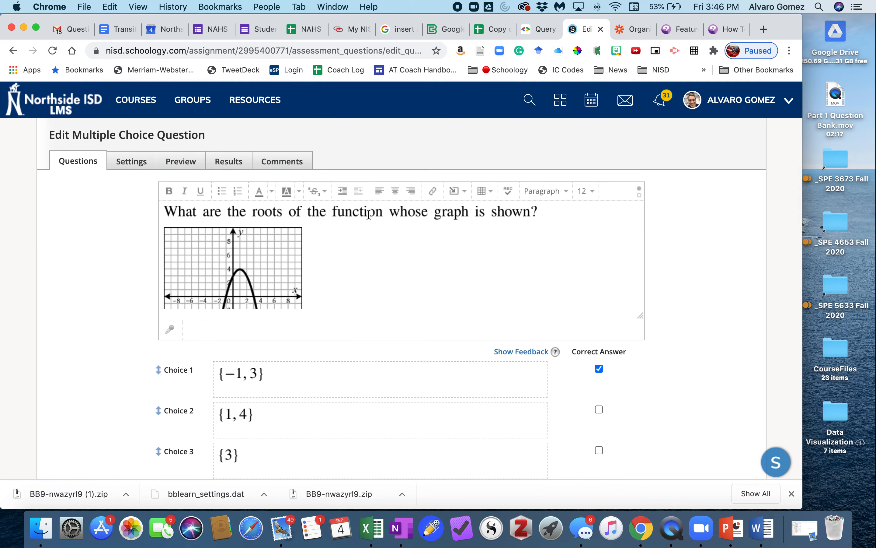
{"action": "left_click", "coordinate": [516, 219]}
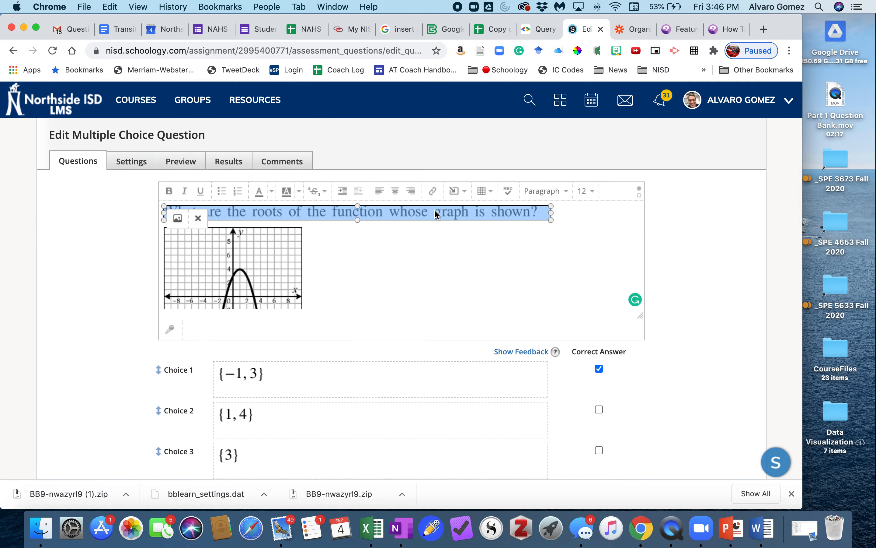
{"action": "left_click", "coordinate": [580, 211]}
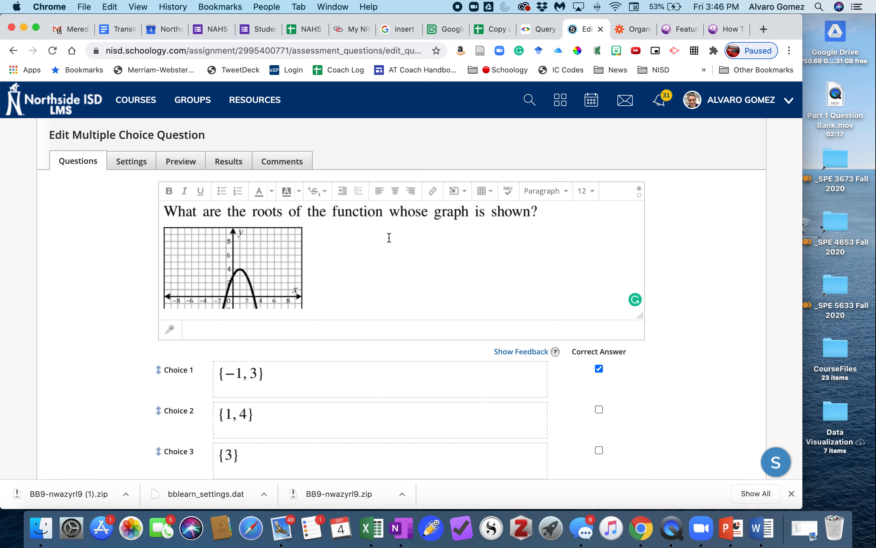
Review question 1's answer choices, randomization and grading settings, and save the question.
{"action": "scroll", "coordinate": [217, 266], "scroll_direction": "down", "scroll_amount": 5}
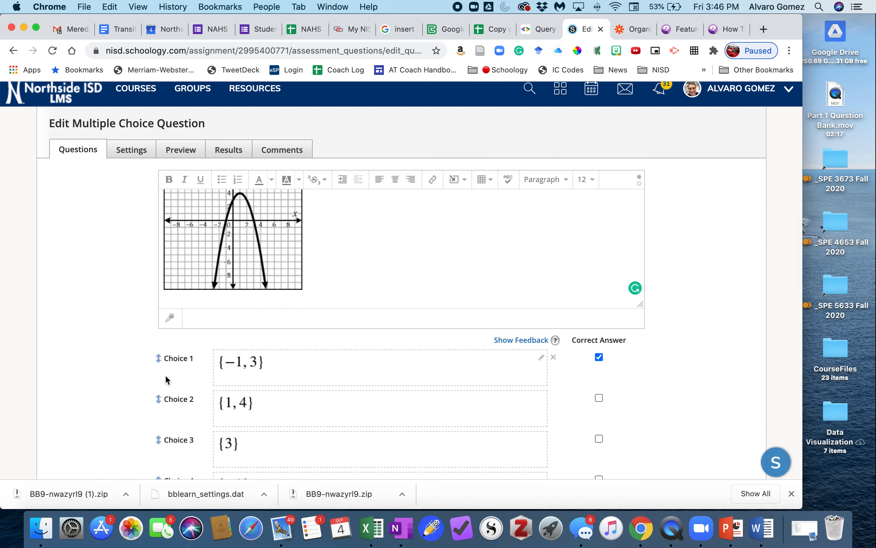
{"action": "scroll", "coordinate": [114, 381], "scroll_direction": "down", "scroll_amount": 3}
{"action": "scroll", "coordinate": [115, 380], "scroll_direction": "down", "scroll_amount": 3}
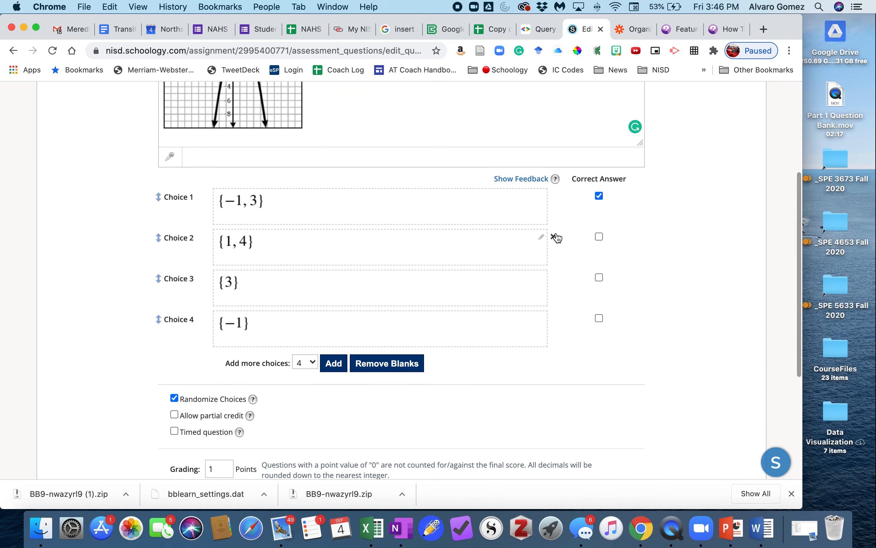
{"action": "scroll", "coordinate": [388, 407], "scroll_direction": "down", "scroll_amount": 3}
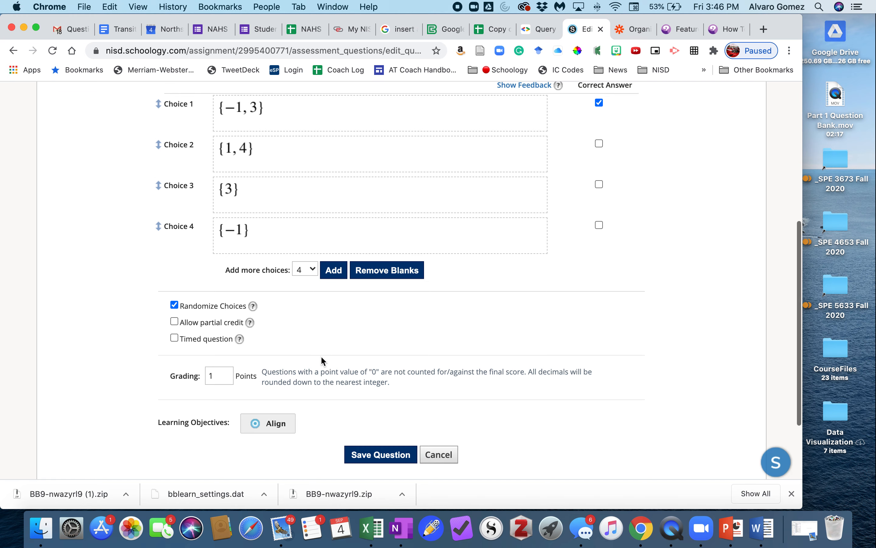
{"action": "scroll", "coordinate": [320, 355], "scroll_direction": "up", "scroll_amount": 2}
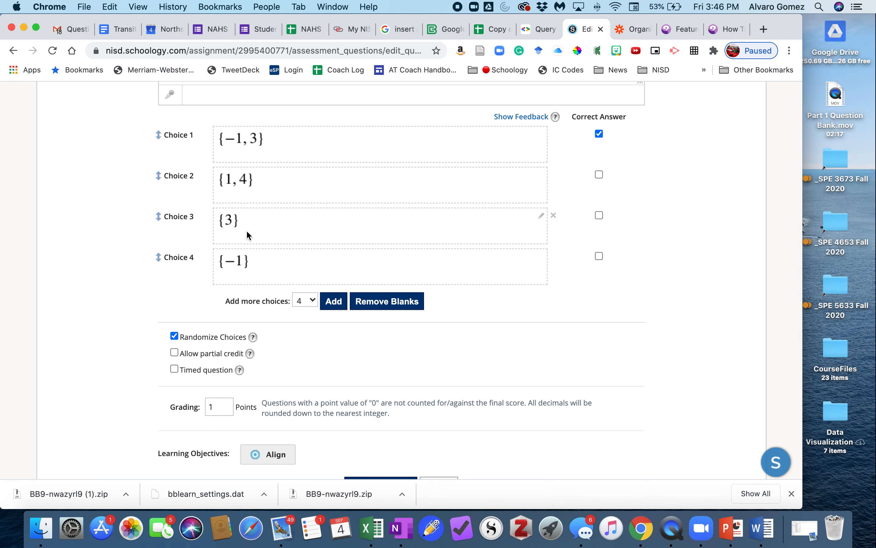
{"action": "scroll", "coordinate": [361, 383], "scroll_direction": "down", "scroll_amount": 5}
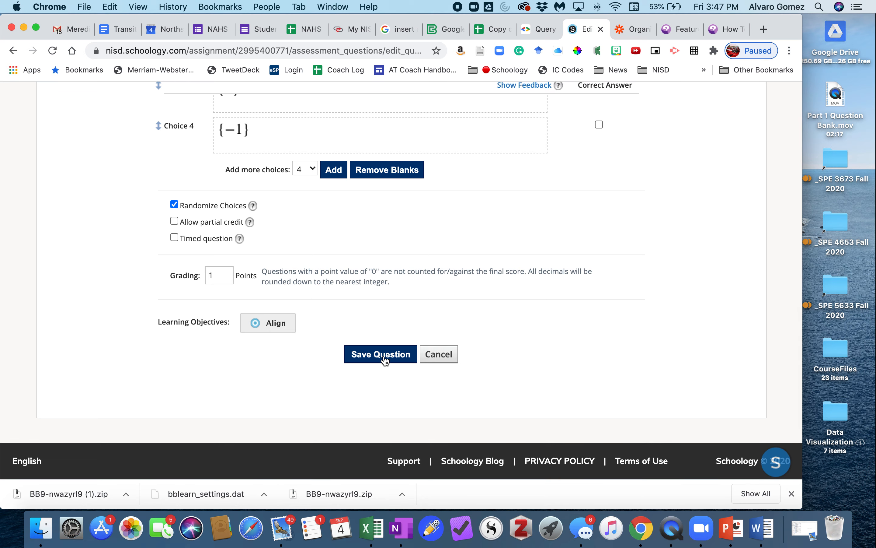
{"action": "left_click", "coordinate": [380, 357]}
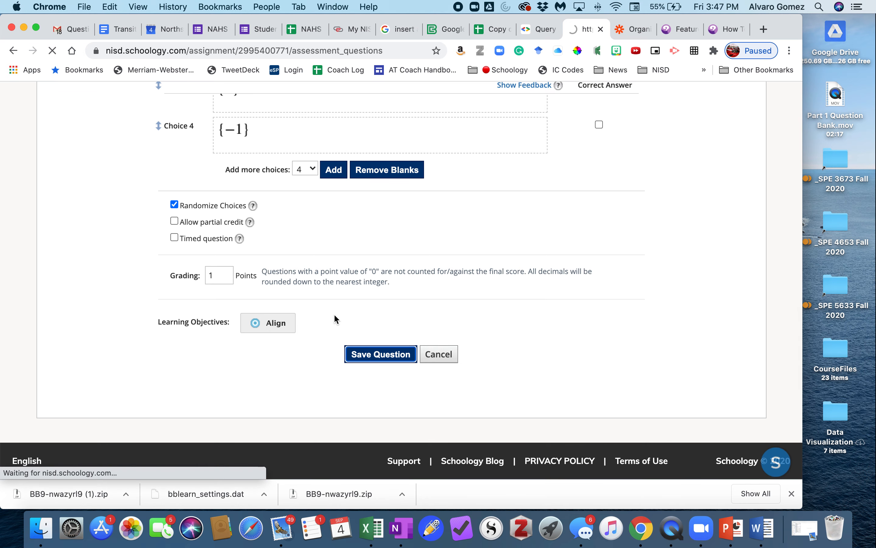
Review the test's settings, including the submission availability choices, attempt limit, paging and printing options.
{"action": "scroll", "coordinate": [484, 340], "scroll_direction": "down", "scroll_amount": 6}
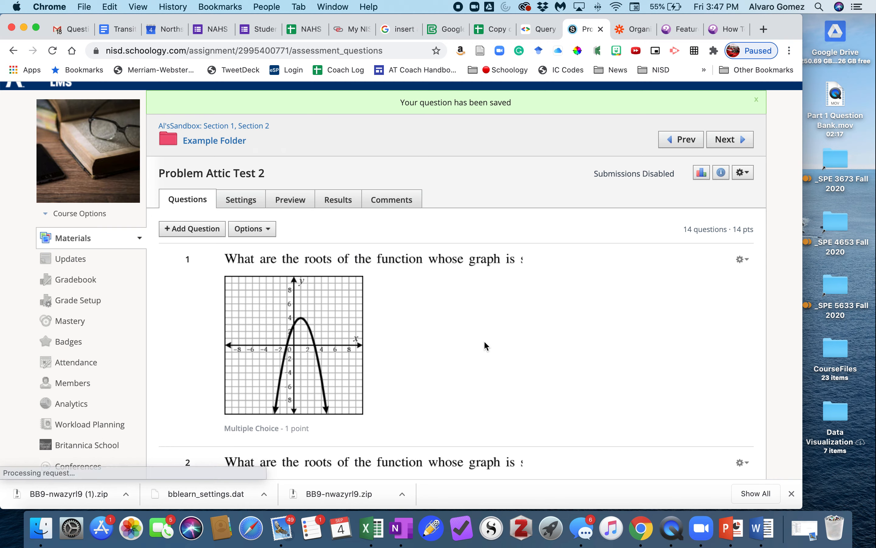
{"action": "scroll", "coordinate": [484, 346], "scroll_direction": "up", "scroll_amount": 6}
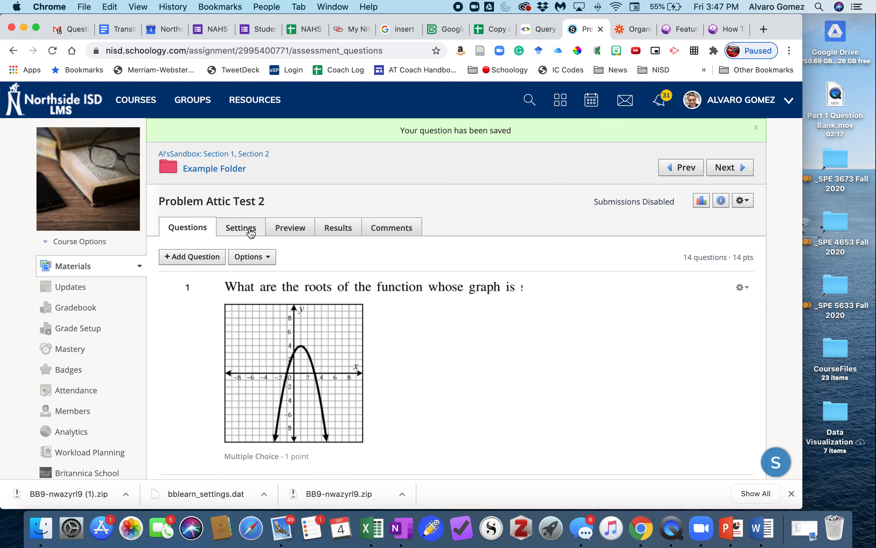
{"action": "left_click", "coordinate": [241, 234]}
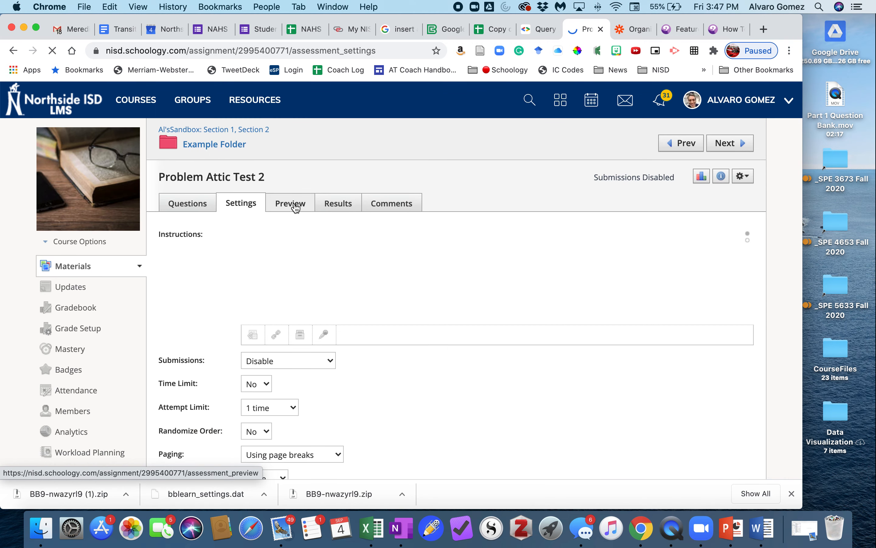
{"action": "scroll", "coordinate": [410, 336], "scroll_direction": "down", "scroll_amount": 5}
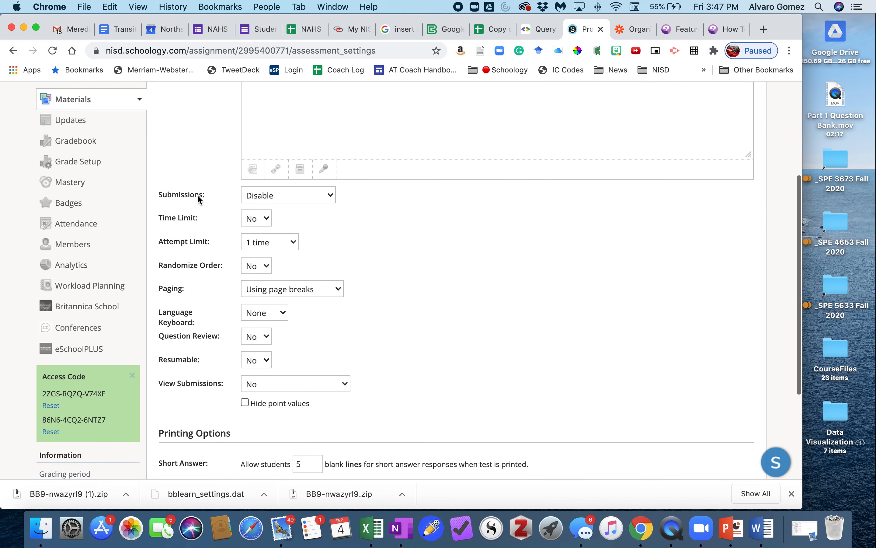
{"action": "left_click", "coordinate": [274, 198]}
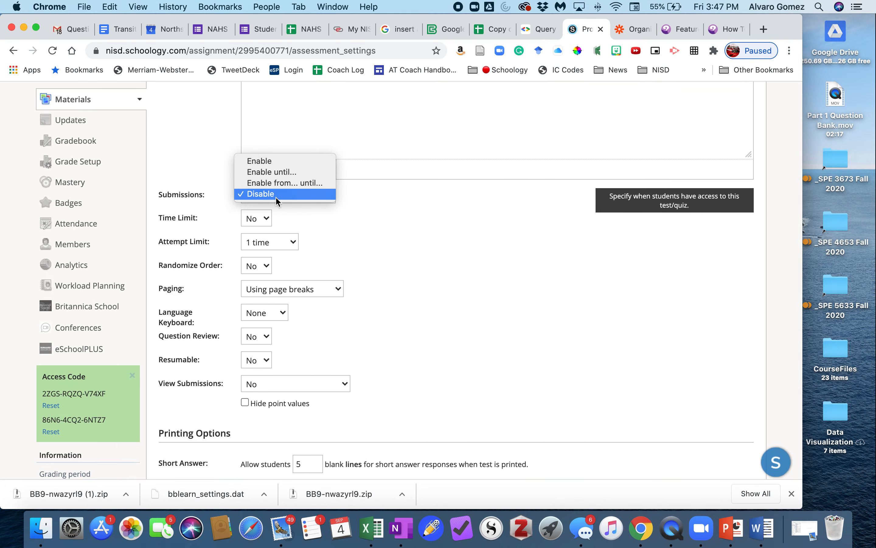
{"action": "left_click", "coordinate": [413, 212]}
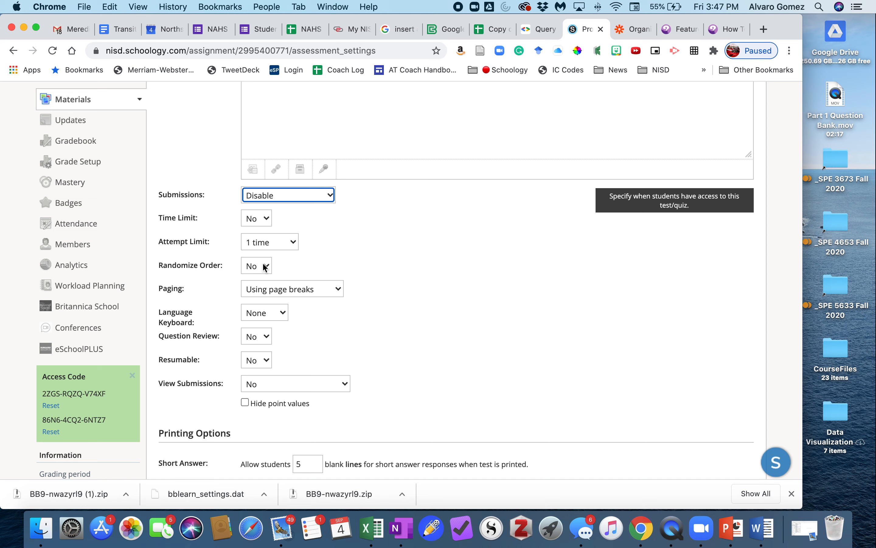
{"action": "scroll", "coordinate": [323, 333], "scroll_direction": "down", "scroll_amount": 5}
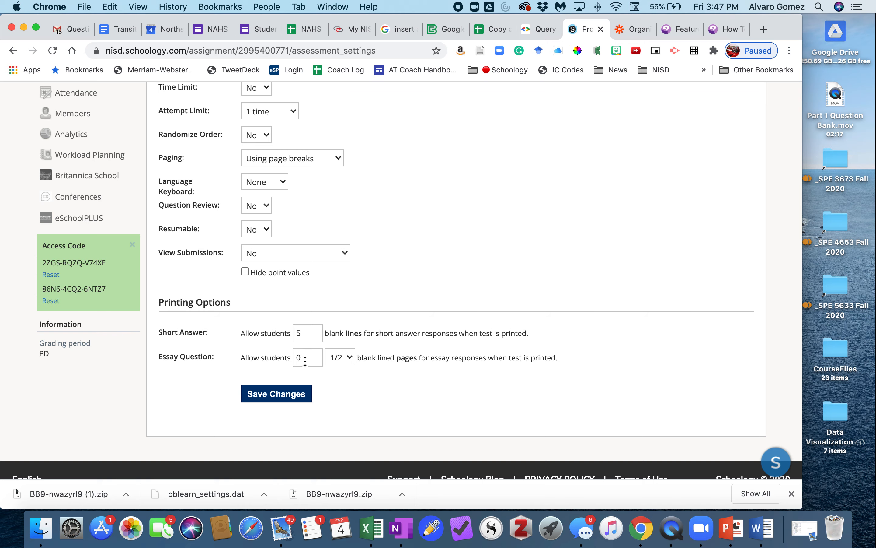
{"action": "scroll", "coordinate": [446, 381], "scroll_direction": "up", "scroll_amount": 10}
Start a new preview attempt of Problem Attic Test 2 and choose an answer for question 1.
{"action": "left_click", "coordinate": [290, 203]}
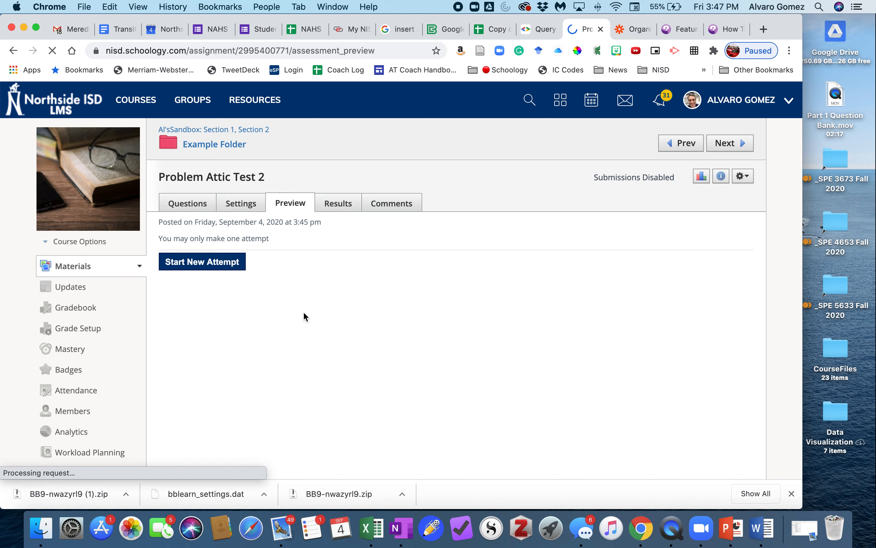
{"action": "left_click", "coordinate": [201, 267]}
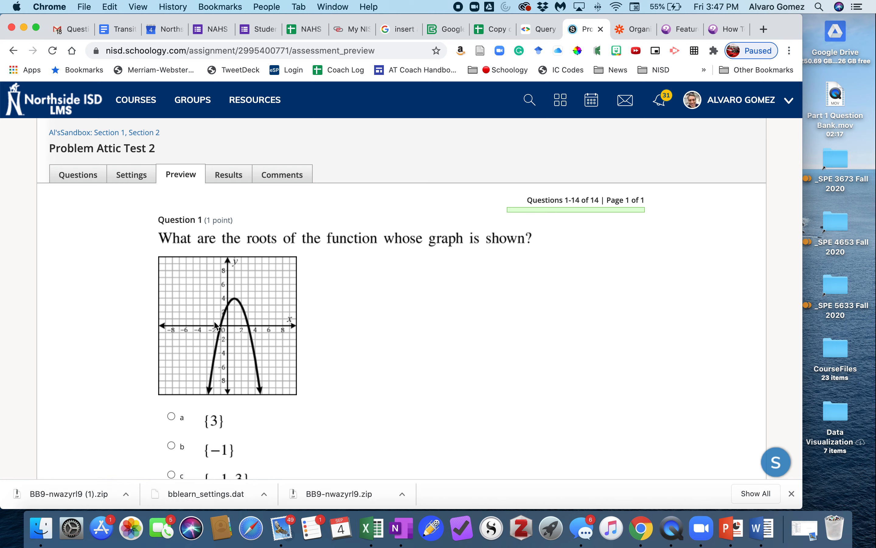
{"action": "scroll", "coordinate": [217, 326], "scroll_direction": "down", "scroll_amount": 1}
{"action": "left_click", "coordinate": [172, 383]}
{"action": "scroll", "coordinate": [159, 393], "scroll_direction": "down", "scroll_amount": 4}
{"action": "scroll", "coordinate": [232, 416], "scroll_direction": "down", "scroll_amount": 10}
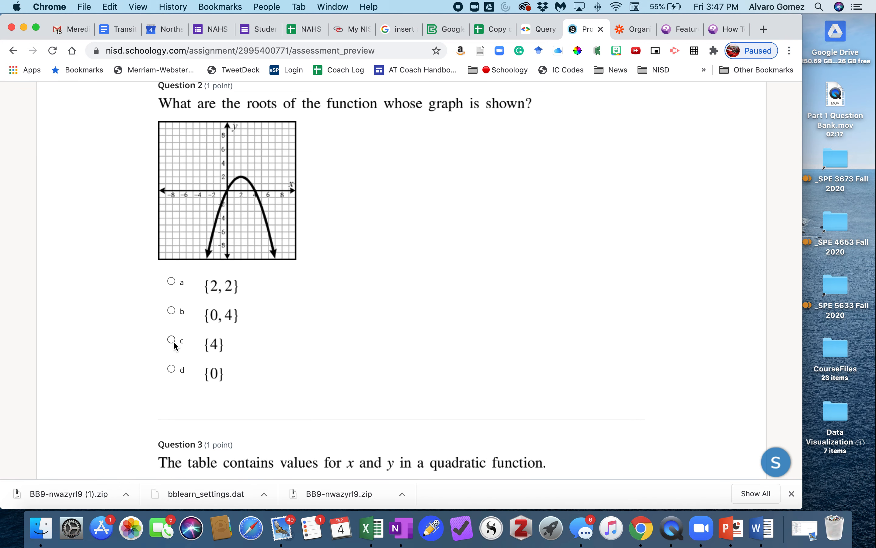
Choose answer d, −2 and 3, for question 3 and select an answer for question 4 in the test preview.
{"action": "scroll", "coordinate": [214, 348], "scroll_direction": "down", "scroll_amount": 15}
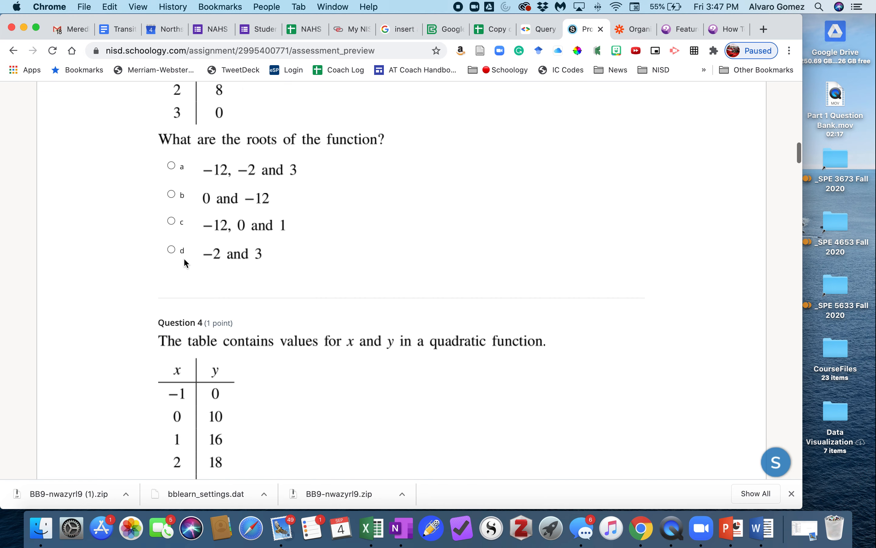
{"action": "left_click", "coordinate": [172, 249]}
{"action": "scroll", "coordinate": [239, 308], "scroll_direction": "down", "scroll_amount": 11}
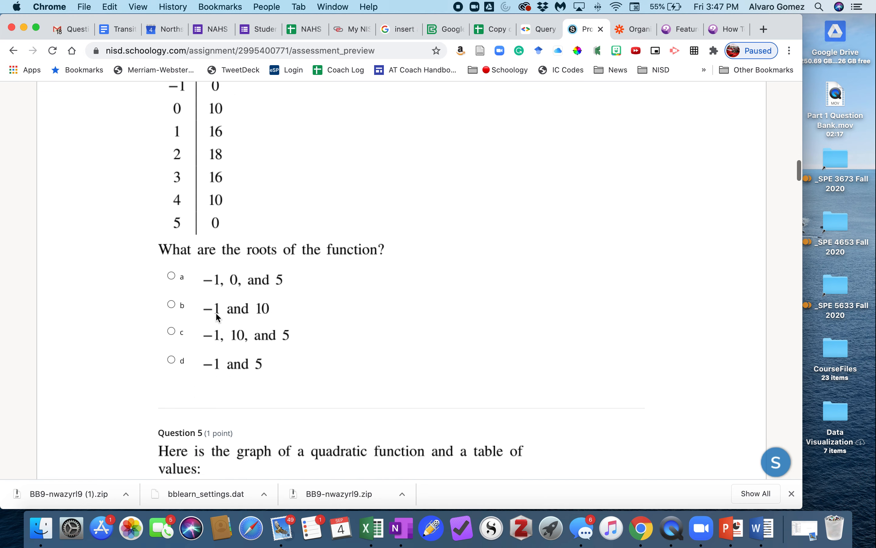
{"action": "left_click", "coordinate": [171, 270]}
Choose answer b, between 1 and 2, for question 5 and graph a for question 7.
{"action": "scroll", "coordinate": [249, 306], "scroll_direction": "down", "scroll_amount": 9}
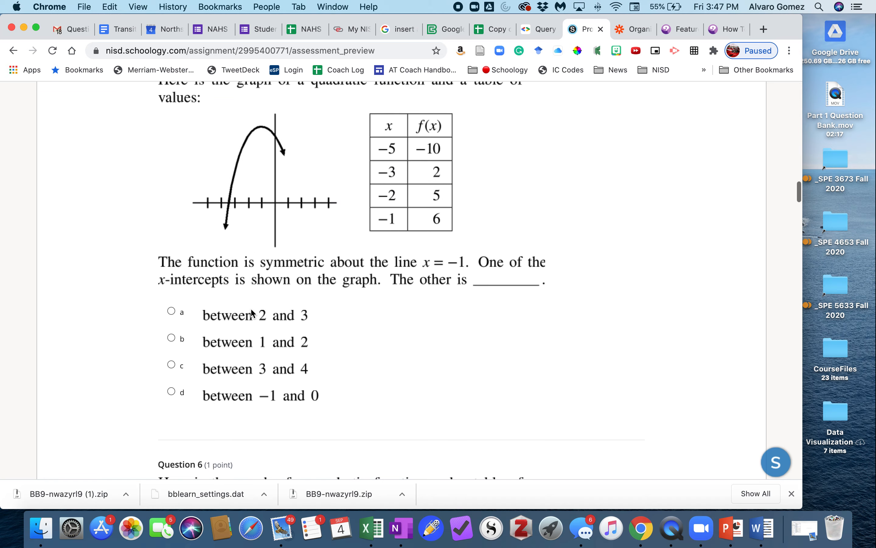
{"action": "left_click", "coordinate": [239, 341]}
{"action": "scroll", "coordinate": [237, 343], "scroll_direction": "down", "scroll_amount": 8}
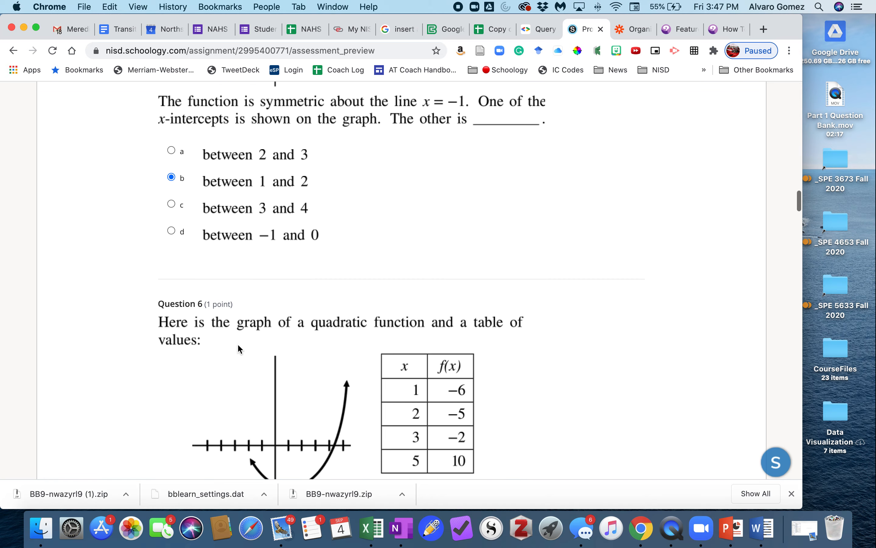
{"action": "scroll", "coordinate": [239, 342], "scroll_direction": "down", "scroll_amount": 17}
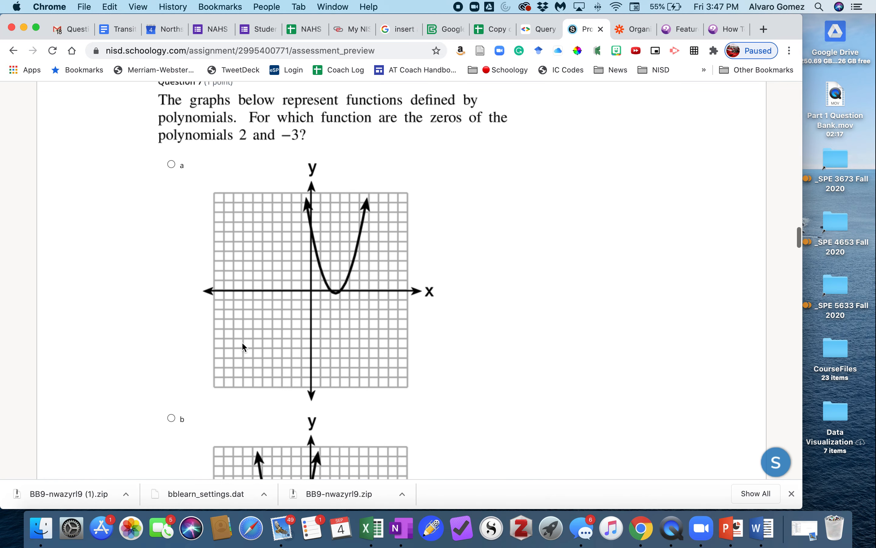
{"action": "left_click", "coordinate": [181, 108]}
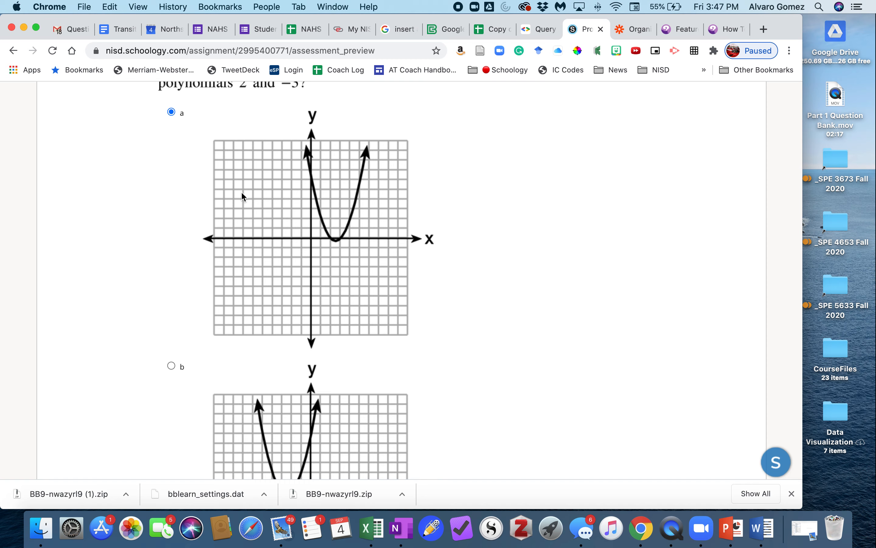
Examine the open-response question 10 about ticket sales and activate its empty answer box.
{"action": "scroll", "coordinate": [243, 196], "scroll_direction": "up", "scroll_amount": 5}
{"action": "scroll", "coordinate": [259, 207], "scroll_direction": "down", "scroll_amount": 20}
{"action": "scroll", "coordinate": [259, 206], "scroll_direction": "down", "scroll_amount": 20}
{"action": "scroll", "coordinate": [260, 206], "scroll_direction": "up", "scroll_amount": 5}
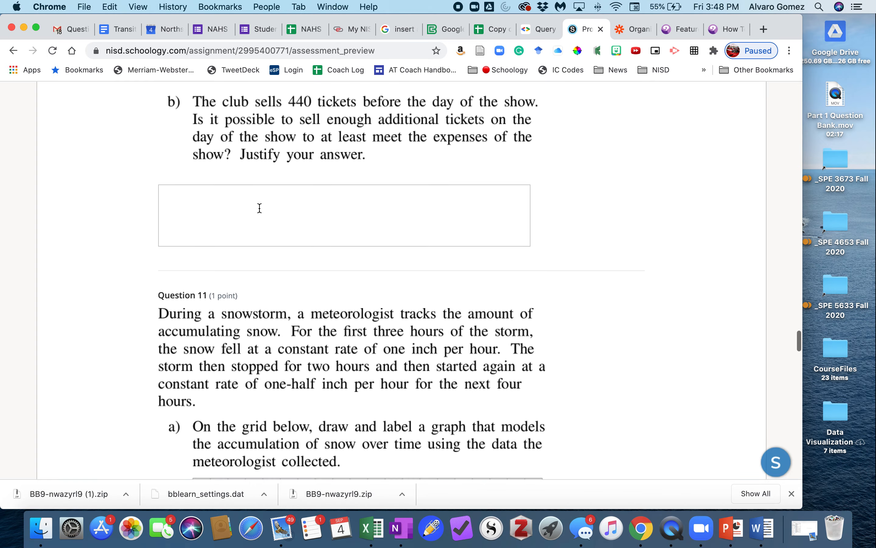
{"action": "scroll", "coordinate": [260, 208], "scroll_direction": "up", "scroll_amount": 1}
{"action": "left_click", "coordinate": [260, 212]}
{"action": "scroll", "coordinate": [274, 260], "scroll_direction": "down", "scroll_amount": 20}
{"action": "scroll", "coordinate": [276, 254], "scroll_direction": "up", "scroll_amount": 10}
{"action": "left_click_drag", "start_coordinate": [269, 243], "coordinate": [252, 298]}
{"action": "scroll", "coordinate": [253, 288], "scroll_direction": "up", "scroll_amount": 7}
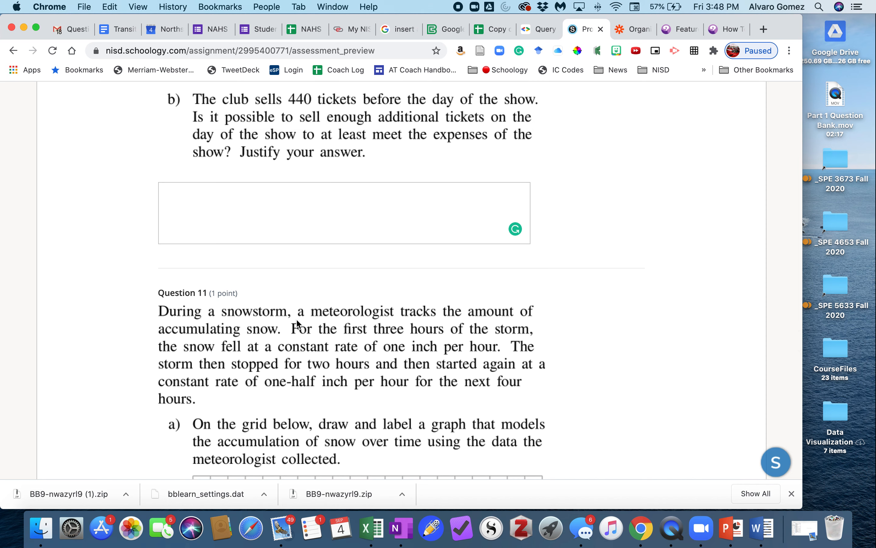
Inspect question 11's snowstorm text and blank graphing grid, and activate its written-response box.
{"action": "scroll", "coordinate": [295, 343], "scroll_direction": "down", "scroll_amount": 20}
{"action": "scroll", "coordinate": [294, 344], "scroll_direction": "up", "scroll_amount": 5}
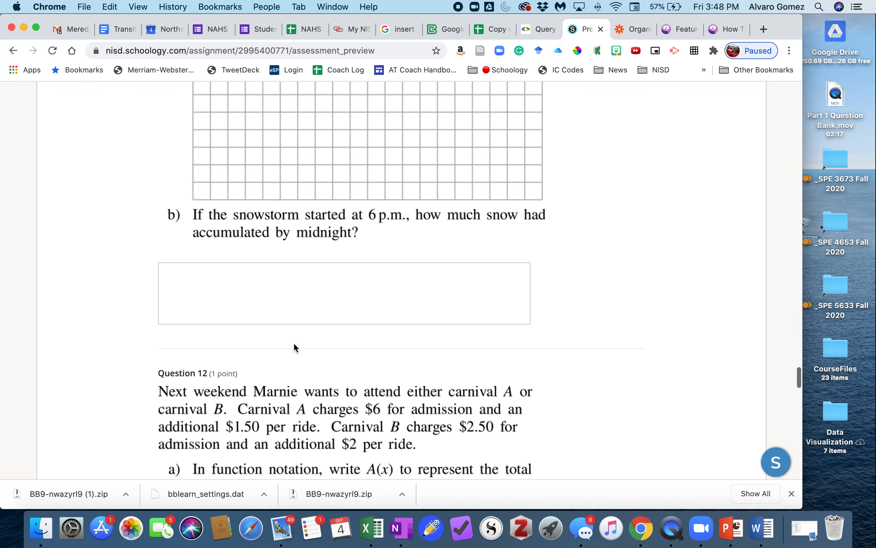
{"action": "left_click", "coordinate": [266, 334]}
{"action": "scroll", "coordinate": [267, 335], "scroll_direction": "up", "scroll_amount": 10}
{"action": "scroll", "coordinate": [267, 333], "scroll_direction": "down", "scroll_amount": 5}
{"action": "left_click_drag", "start_coordinate": [269, 312], "coordinate": [288, 299]}
{"action": "scroll", "coordinate": [286, 300], "scroll_direction": "up", "scroll_amount": 10}
{"action": "scroll", "coordinate": [285, 302], "scroll_direction": "down", "scroll_amount": 8}
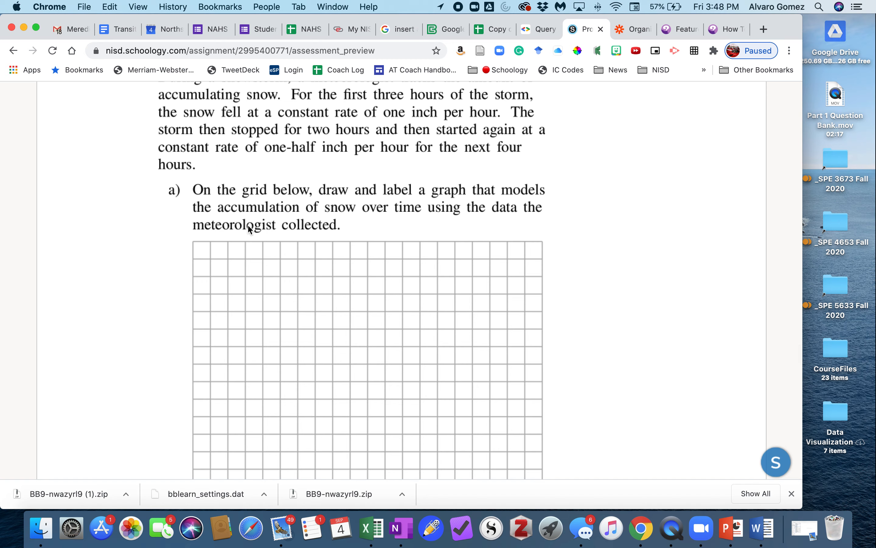
{"action": "scroll", "coordinate": [292, 304], "scroll_direction": "down", "scroll_amount": 5}
{"action": "left_click_drag", "start_coordinate": [285, 299], "coordinate": [334, 282]}
{"action": "scroll", "coordinate": [334, 282], "scroll_direction": "up", "scroll_amount": 5}
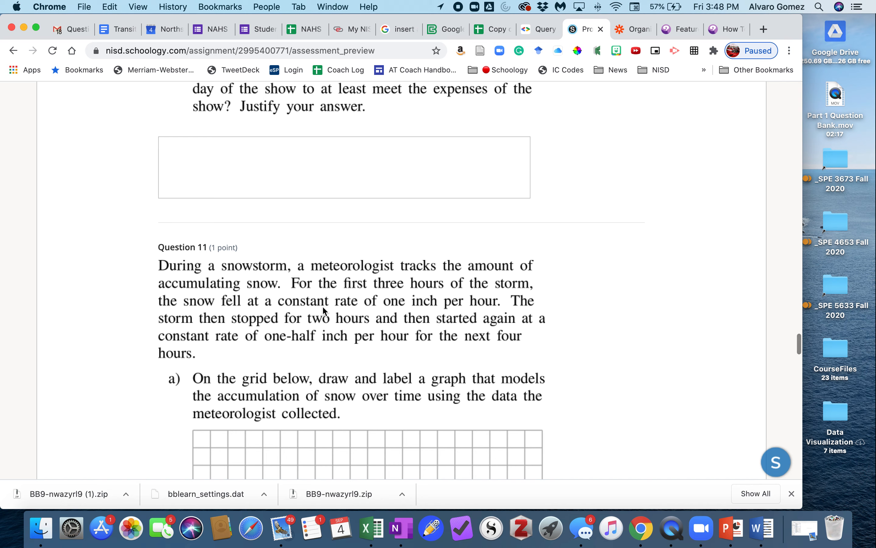
{"action": "scroll", "coordinate": [361, 333], "scroll_direction": "down", "scroll_amount": 10}
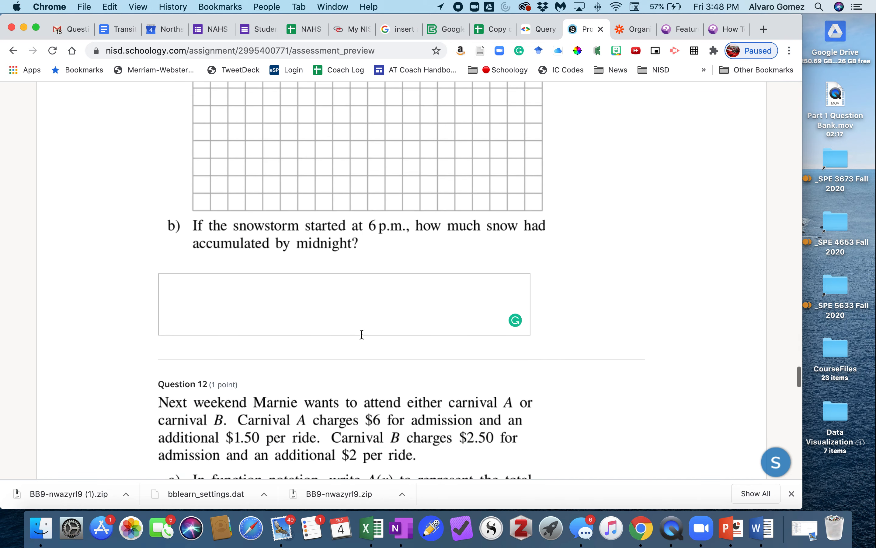
{"action": "left_click", "coordinate": [327, 289]}
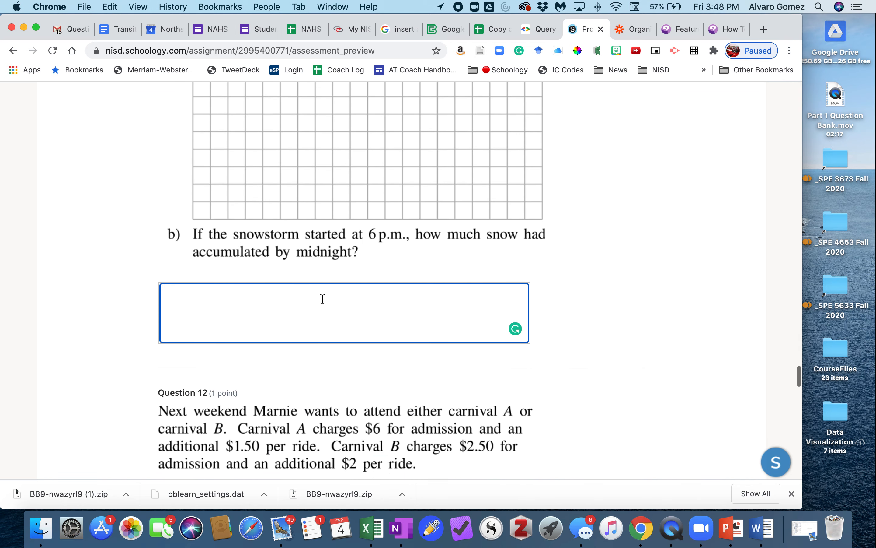
Review questions 12 to 14 and the preview's submission area, then return to the start of the test.
{"action": "scroll", "coordinate": [325, 300], "scroll_direction": "down", "scroll_amount": 3}
{"action": "scroll", "coordinate": [321, 301], "scroll_direction": "down", "scroll_amount": 15}
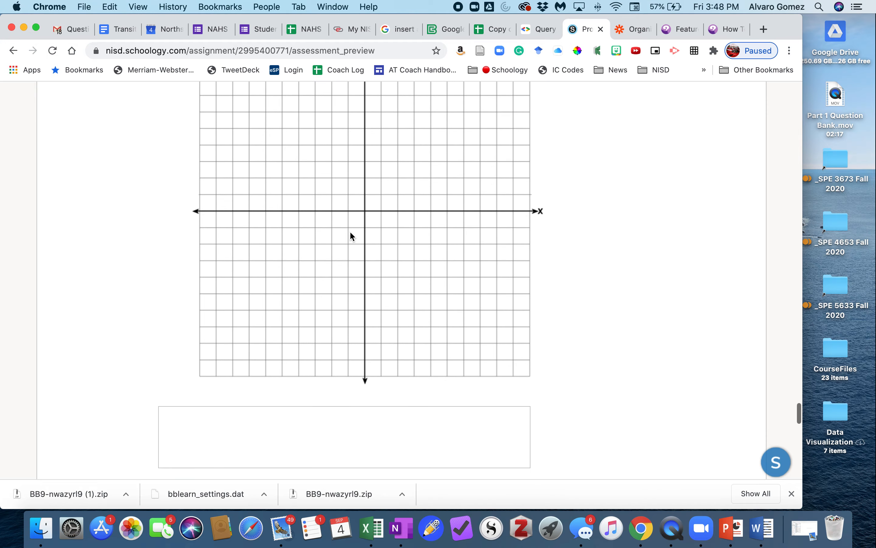
{"action": "left_click_drag", "start_coordinate": [350, 235], "coordinate": [294, 291]}
{"action": "scroll", "coordinate": [293, 290], "scroll_direction": "up", "scroll_amount": 10}
{"action": "scroll", "coordinate": [293, 291], "scroll_direction": "down", "scroll_amount": 3}
{"action": "scroll", "coordinate": [294, 291], "scroll_direction": "down", "scroll_amount": 20}
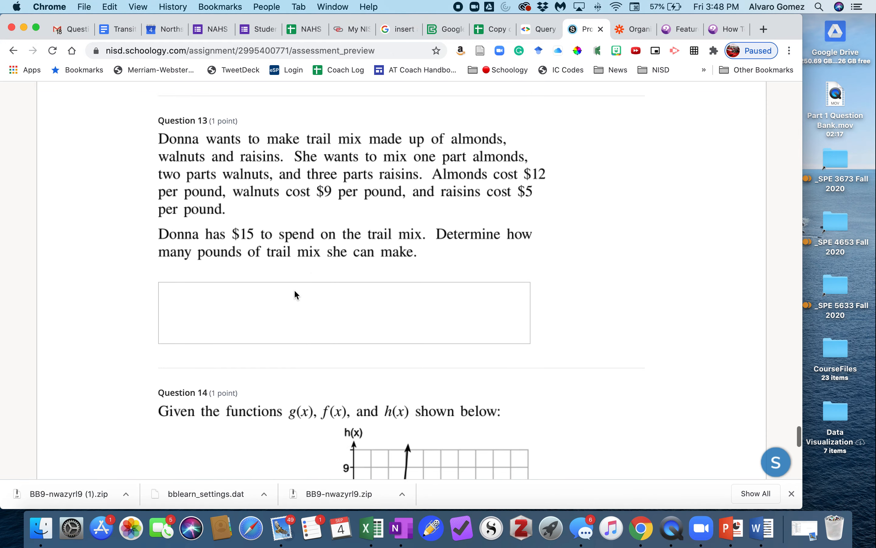
{"action": "scroll", "coordinate": [294, 289], "scroll_direction": "down", "scroll_amount": 10}
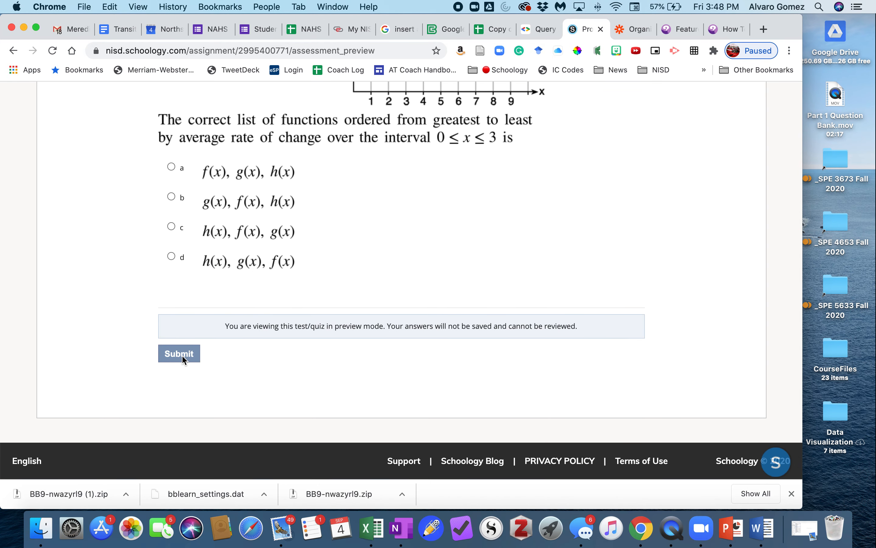
{"action": "scroll", "coordinate": [420, 251], "scroll_direction": "up", "scroll_amount": 20}
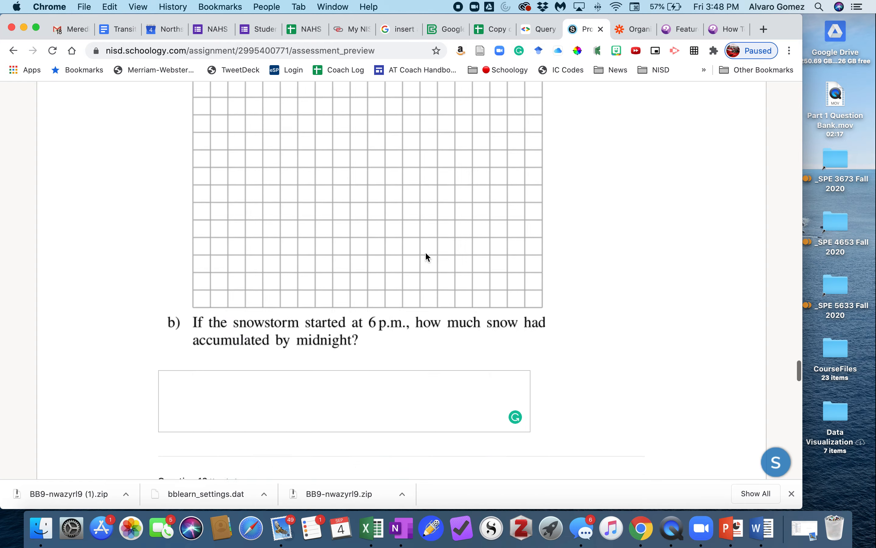
{"action": "scroll", "coordinate": [432, 266], "scroll_direction": "up", "scroll_amount": 20}
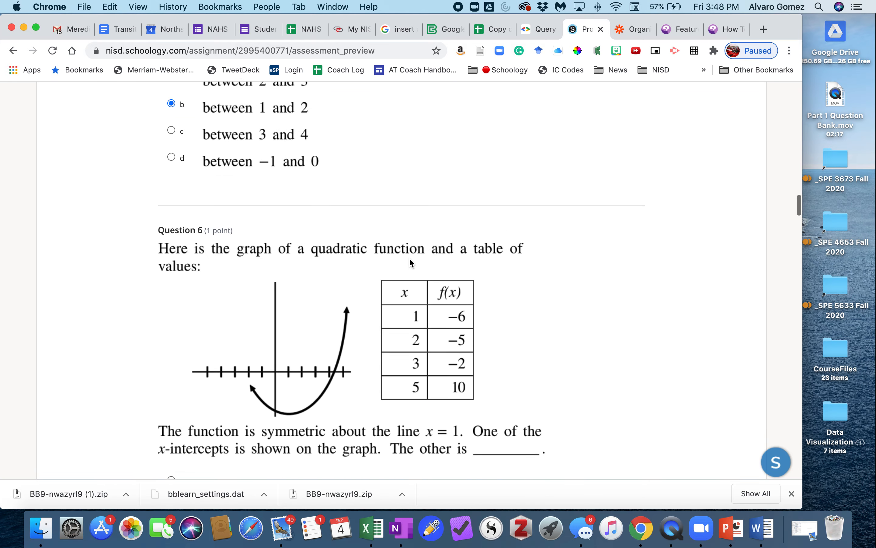
{"action": "scroll", "coordinate": [402, 260], "scroll_direction": "up", "scroll_amount": 20}
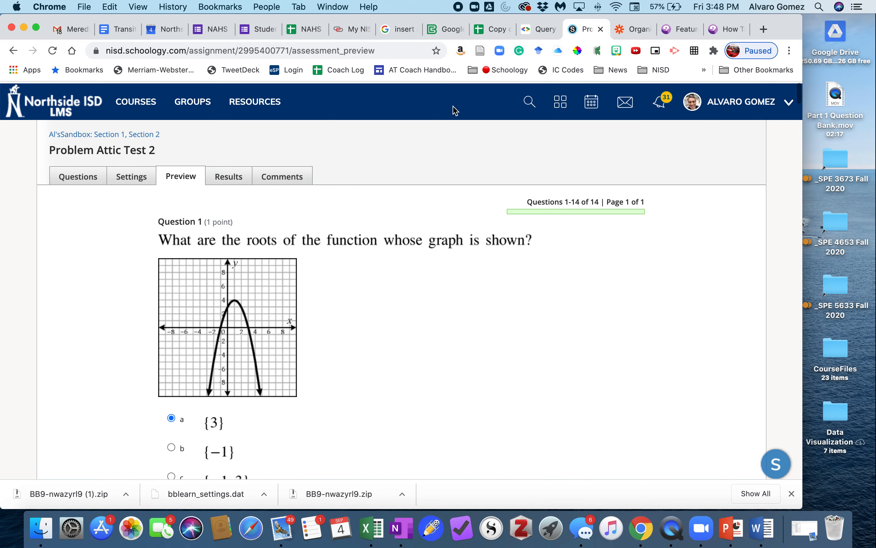